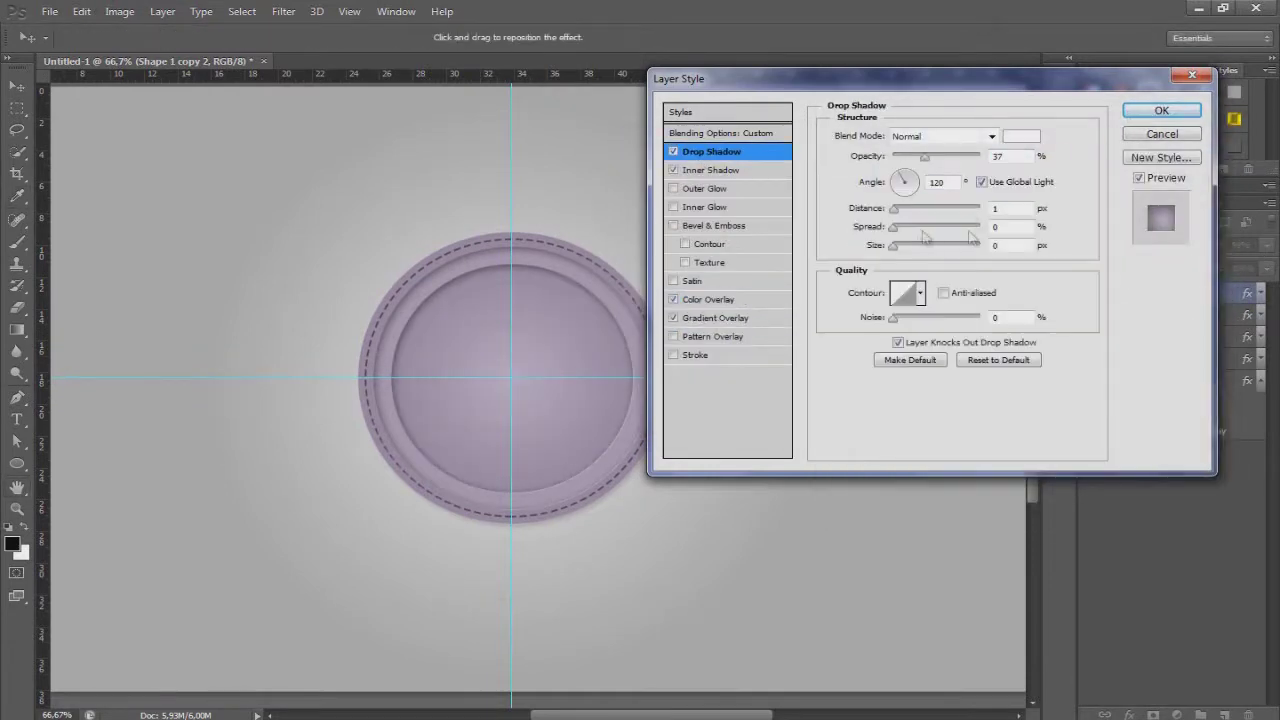
Apply the 37% opacity, 1 px drop shadow to inner disc Shape 1 copy 2 with its other effects
{"action": "left_click", "coordinate": [1160, 135]}
{"action": "scroll", "coordinate": [520, 330], "scroll_direction": "down", "scroll_amount": 1}
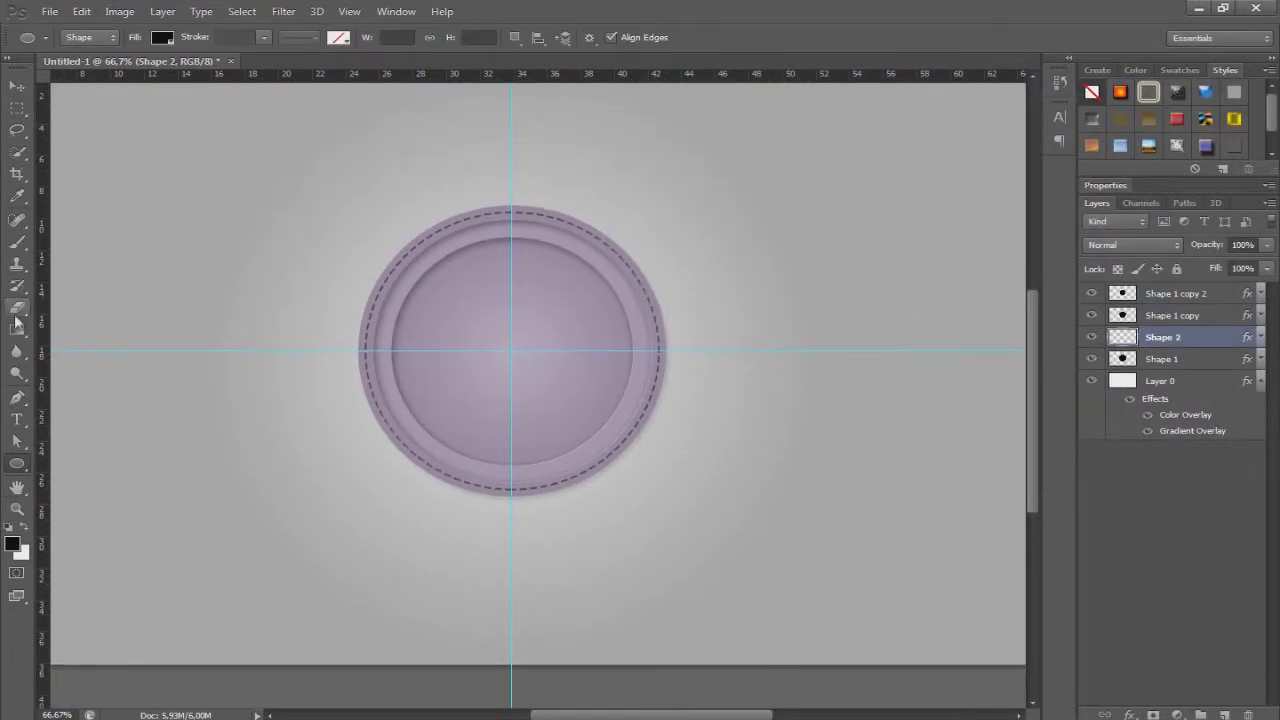
Duplicate the circle, scale the copy to about 94% and make it a stroked ring with no fill
{"action": "key", "text": "ctrl+t"}
{"action": "left_click_drag", "start_coordinate": [641, 229], "coordinate": [630, 234]}
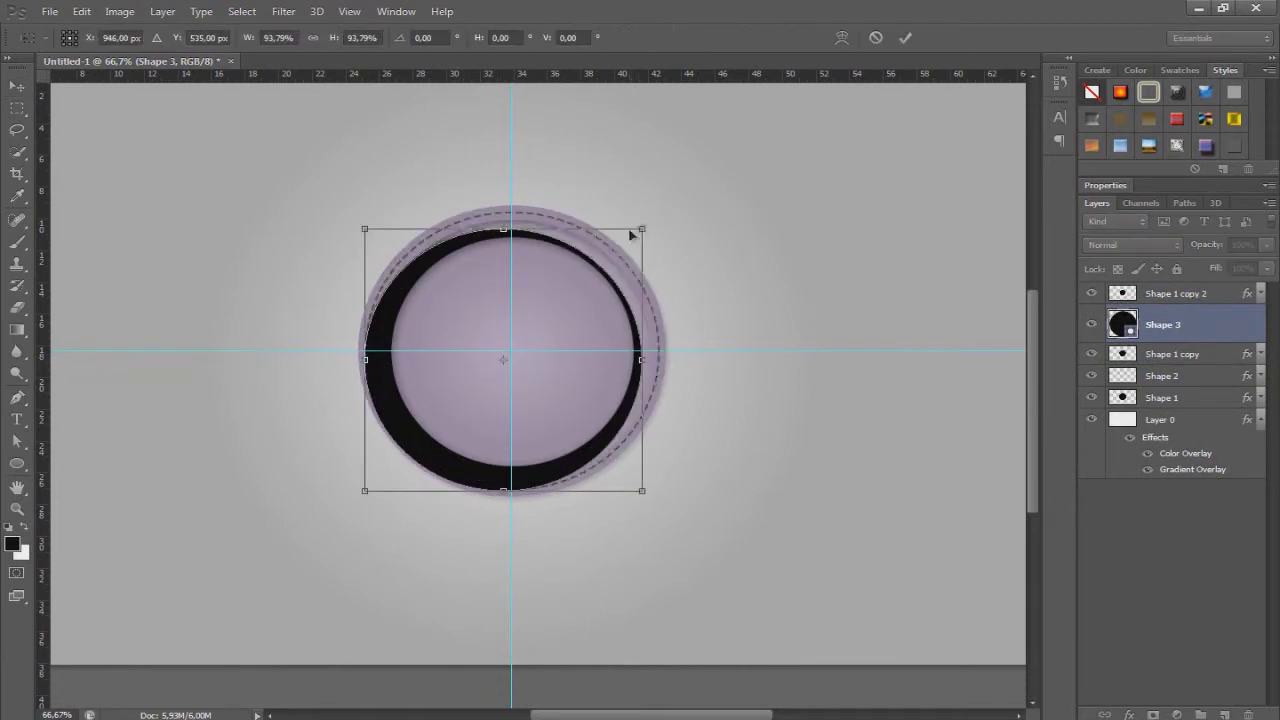
{"action": "scroll", "coordinate": [660, 170], "scroll_direction": "down", "scroll_amount": 1}
{"action": "key", "text": "Return"}
{"action": "left_click", "coordinate": [162, 37]}
{"action": "left_click", "coordinate": [80, 65]}
{"action": "left_click", "coordinate": [300, 37]}
{"action": "left_click", "coordinate": [299, 236]}
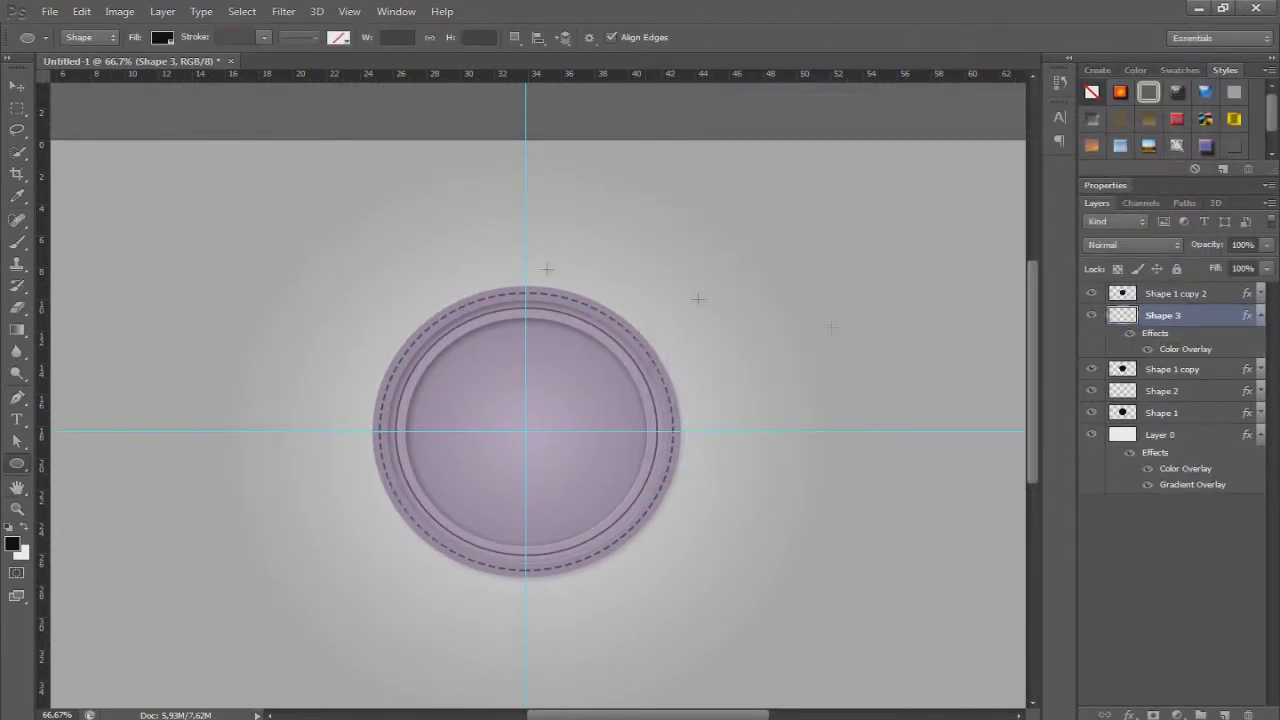
Give the outer disc Shape 1 a white Screen outer glow of 5 px
{"action": "left_click", "coordinate": [713, 170]}
{"action": "left_click", "coordinate": [673, 170]}
{"action": "left_click", "coordinate": [676, 189]}
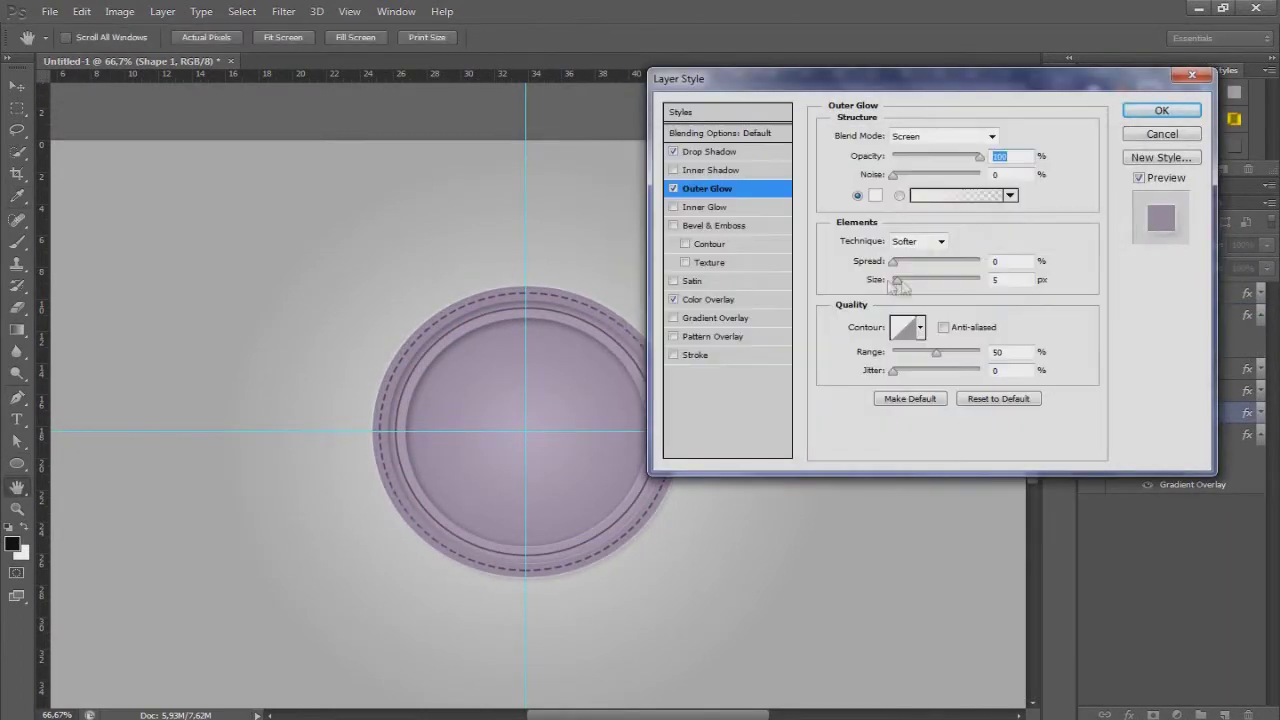
{"action": "left_click", "coordinate": [1193, 115]}
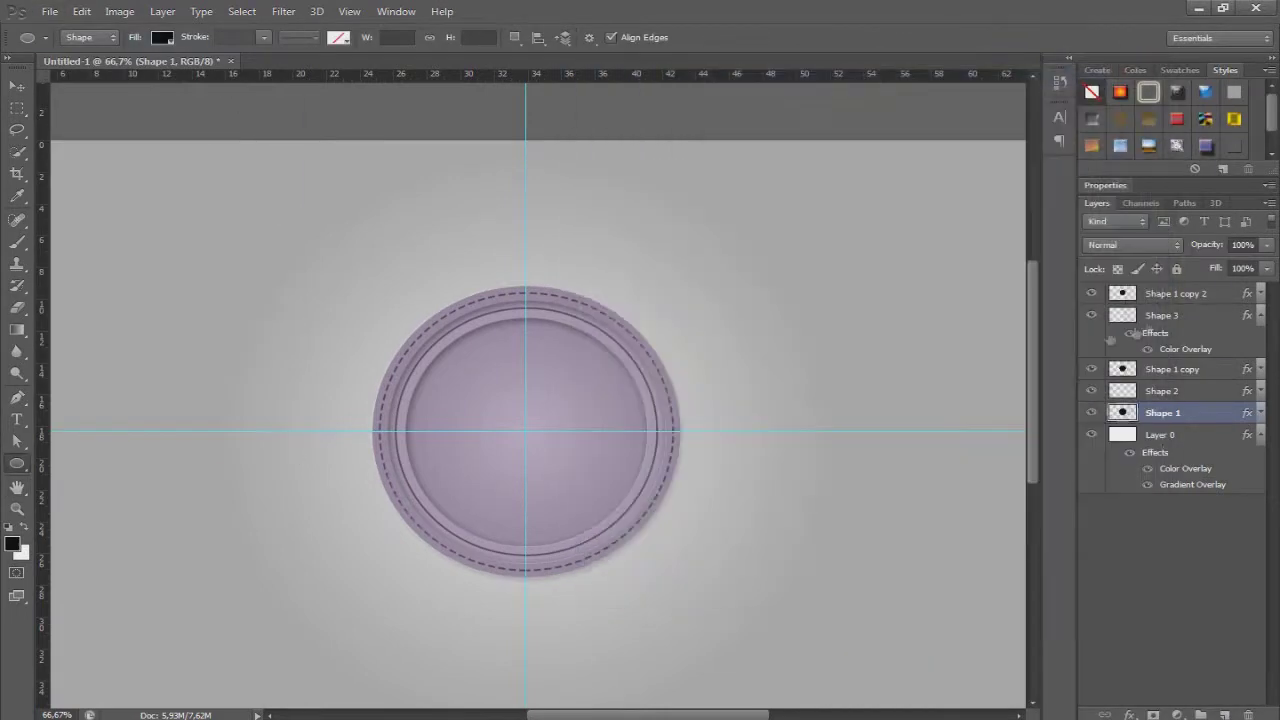
Add 83 pt Kurt Phaon text and bend it with an Arc warp at about +64
{"action": "key", "text": "Return"}
{"action": "key", "text": "t"}
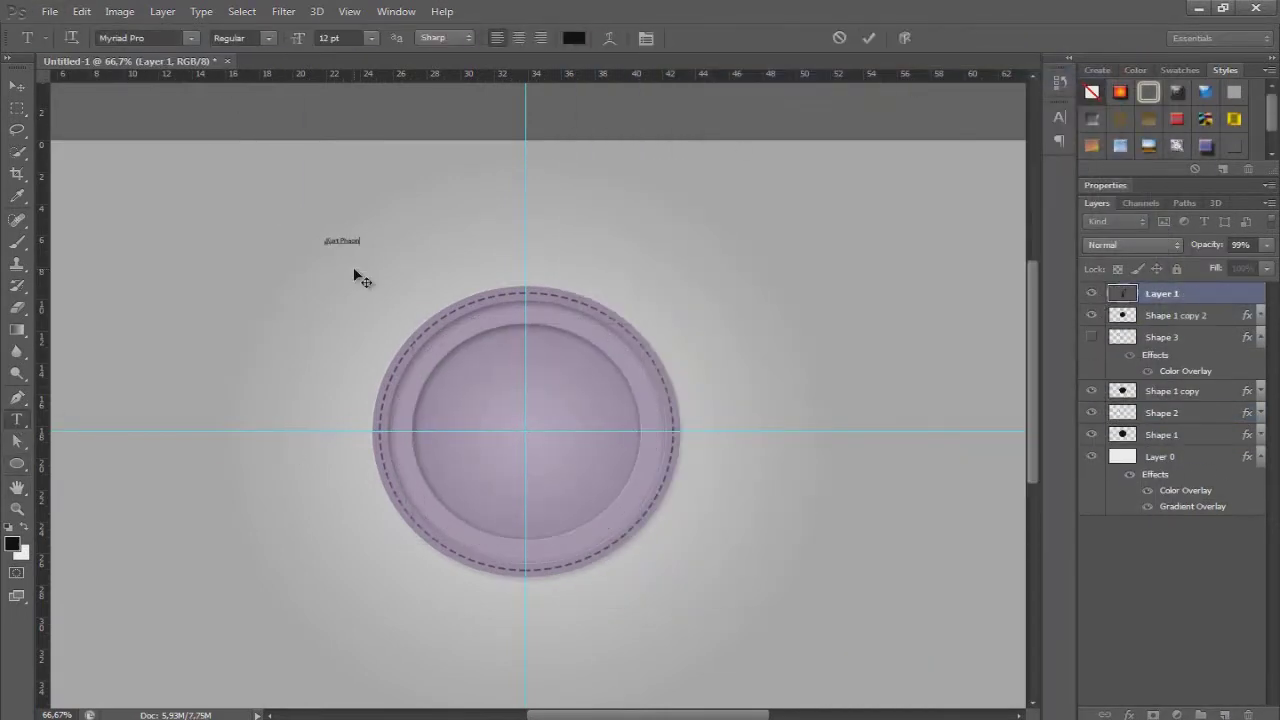
{"action": "left_click", "coordinate": [646, 38]}
{"action": "left_click", "coordinate": [609, 38]}
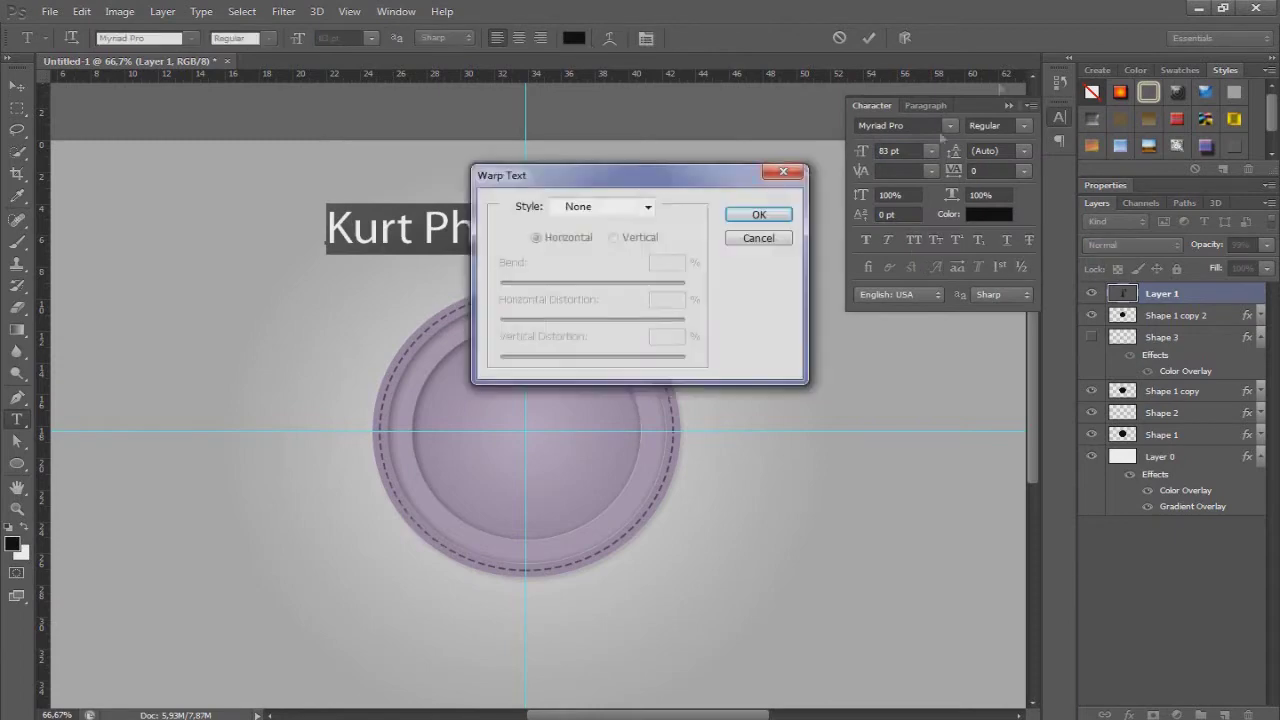
{"action": "left_click", "coordinate": [648, 206]}
{"action": "left_click", "coordinate": [585, 257]}
{"action": "left_click", "coordinate": [648, 206]}
{"action": "left_click", "coordinate": [585, 257]}
{"action": "left_click_drag", "start_coordinate": [641, 282], "coordinate": [650, 282]}
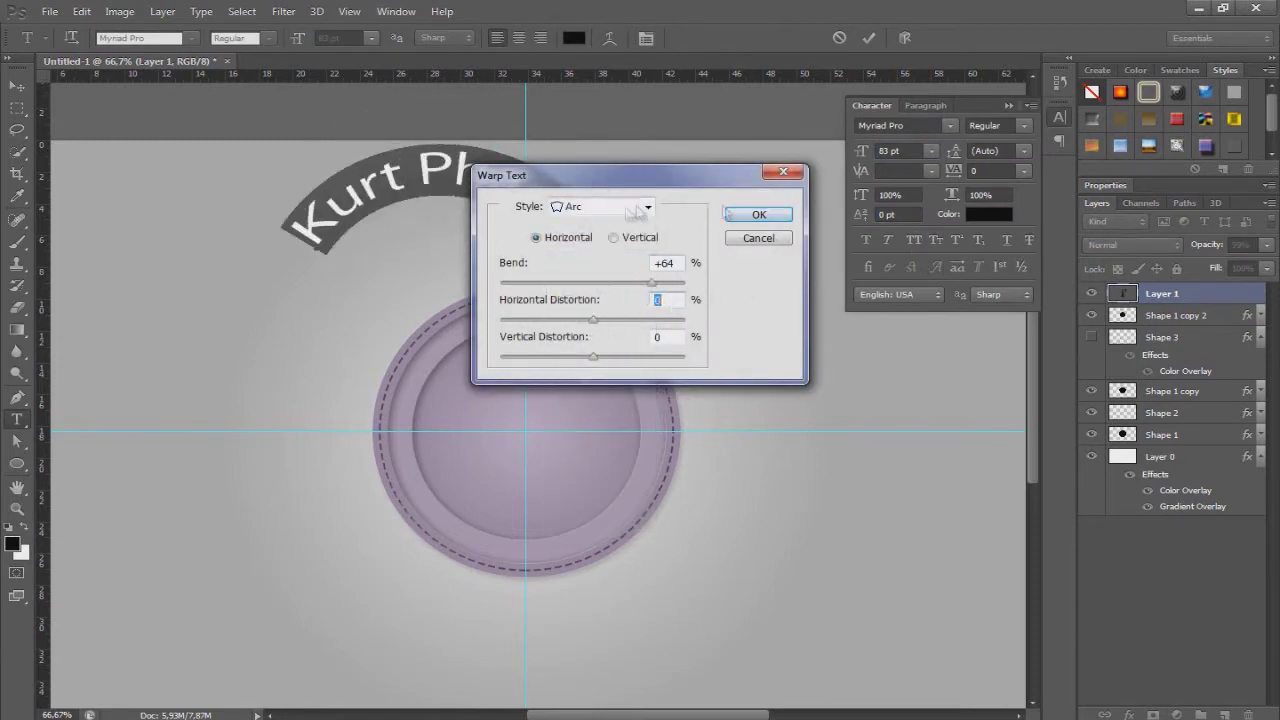
{"action": "left_click", "coordinate": [648, 206]}
{"action": "left_click", "coordinate": [759, 214]}
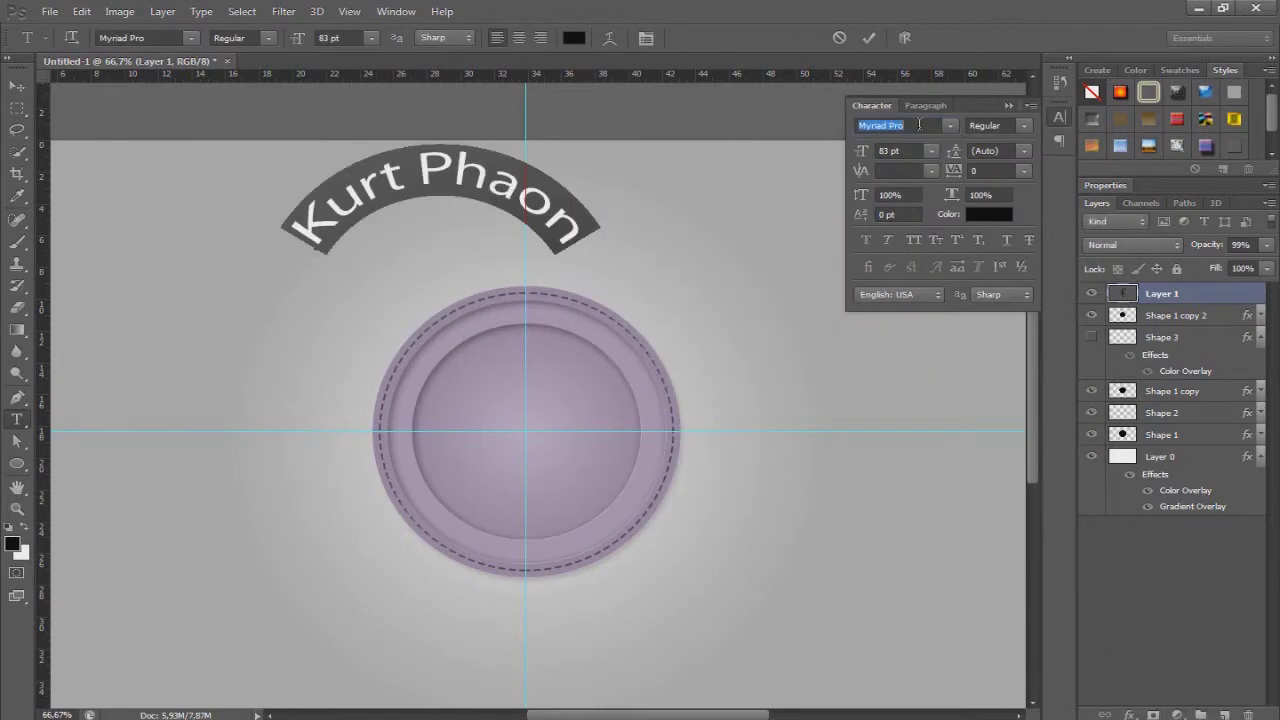
Try fonts like BatmanForever, settle on Ebrima, and raise the arc bend
{"action": "key", "text": "Down"}
{"action": "key", "text": "Down"}
{"action": "left_click", "coordinate": [949, 125]}
{"action": "left_click", "coordinate": [946, 140]}
{"action": "key", "text": "Down"}
{"action": "key", "text": "Down"}
{"action": "key", "text": "Down"}
{"action": "key", "text": "Down"}
{"action": "left_click", "coordinate": [955, 126]}
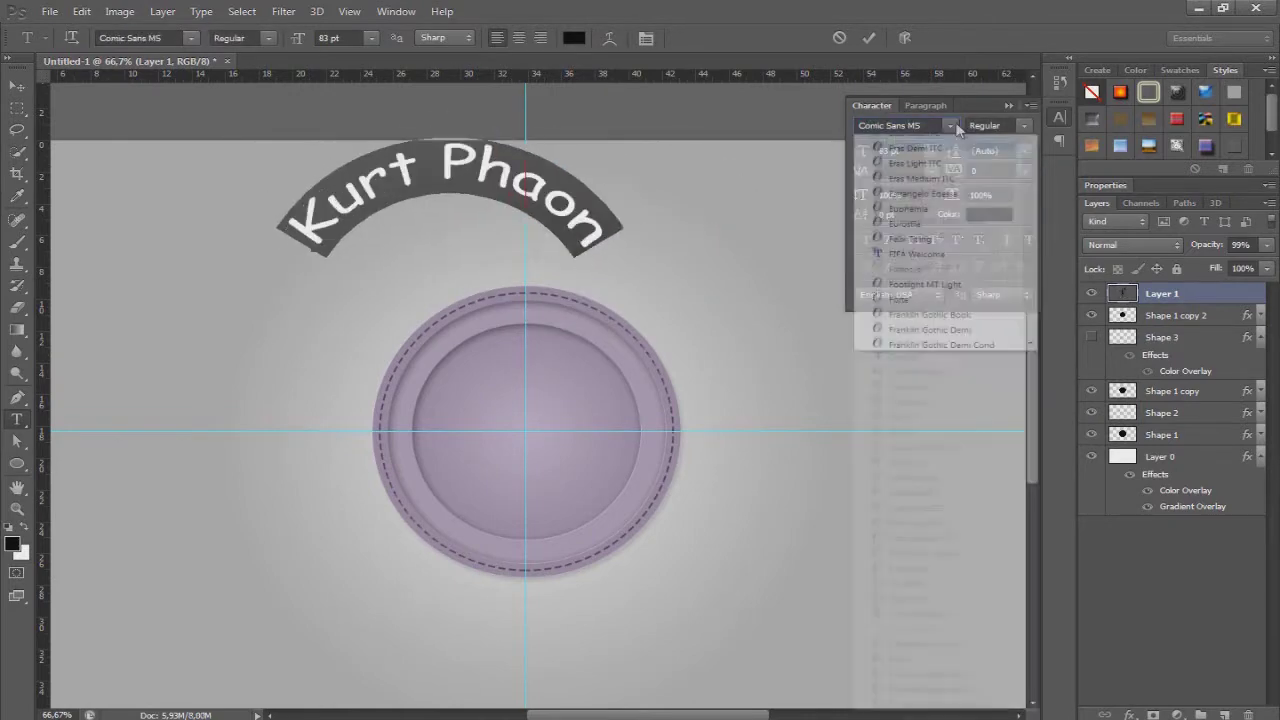
{"action": "key", "text": "Down"}
{"action": "key", "text": "Down"}
{"action": "key", "text": "Down"}
{"action": "key", "text": "Down"}
{"action": "key", "text": "Down"}
{"action": "key", "text": "Down"}
{"action": "left_click", "coordinate": [905, 38]}
{"action": "left_click_drag", "start_coordinate": [683, 279], "coordinate": [818, 279]}
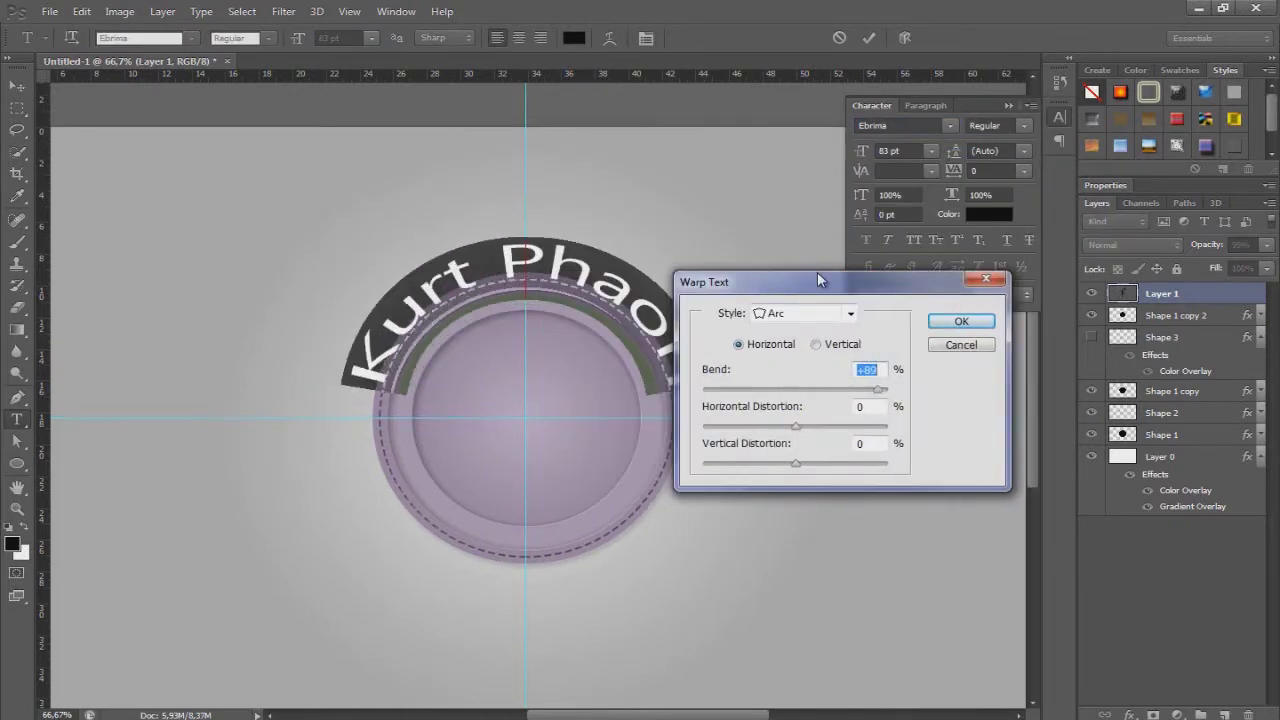
{"action": "key", "text": "Return"}
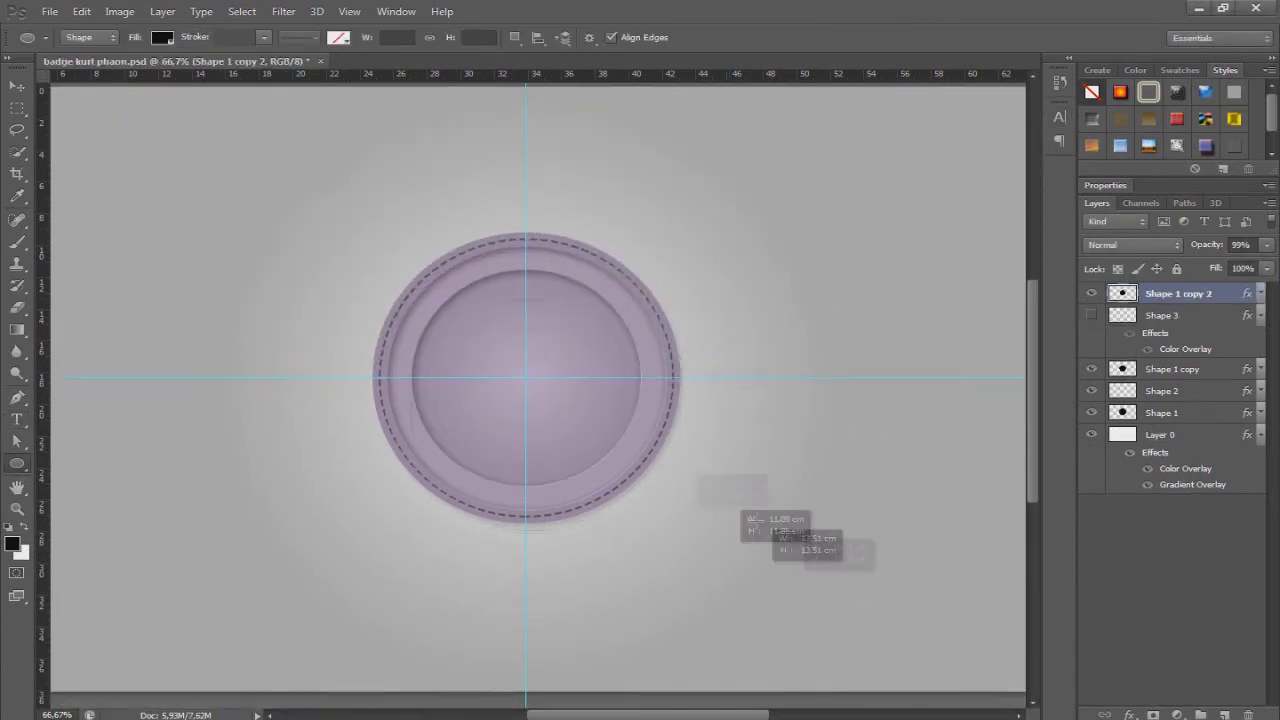
Draw a guide circle over the inner disc, add KURT PHAON text, and scale-rotate it onto the rim
{"action": "left_click_drag", "start_coordinate": [400, 251], "coordinate": [657, 509]}
{"action": "key", "text": "t"}
{"action": "left_click", "coordinate": [537, 305]}
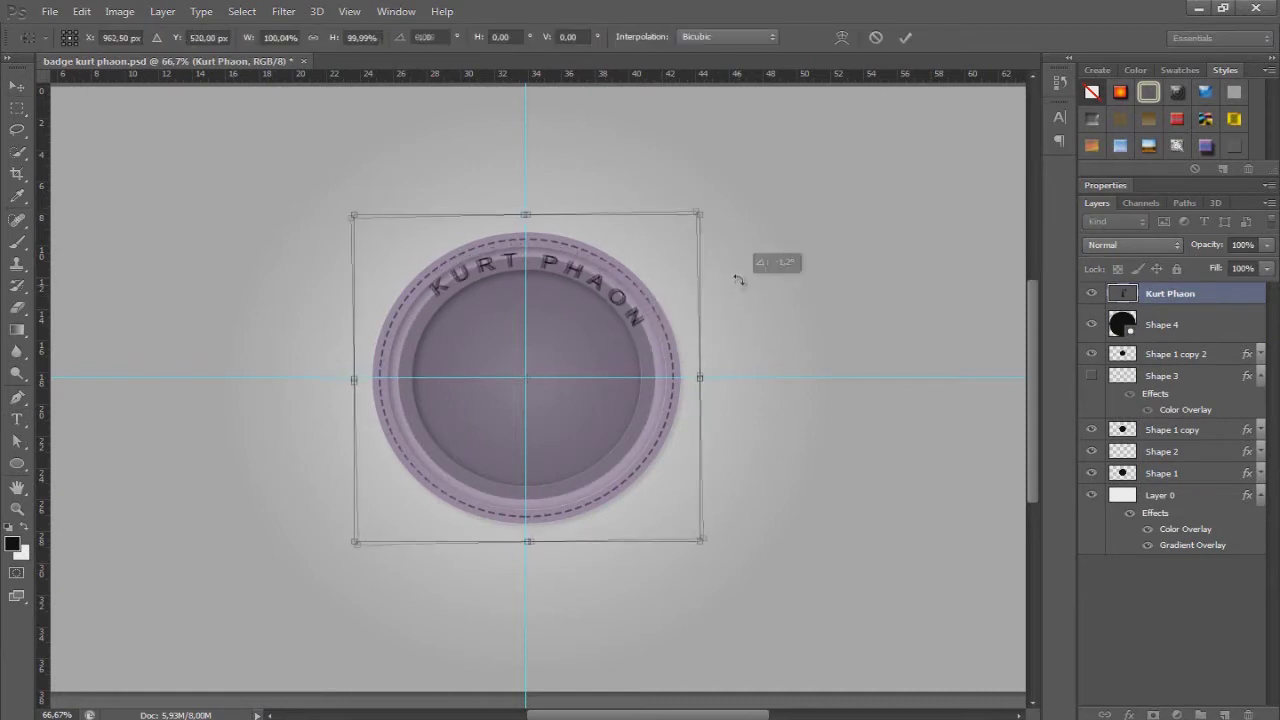
{"action": "left_click_drag", "start_coordinate": [694, 197], "coordinate": [727, 243]}
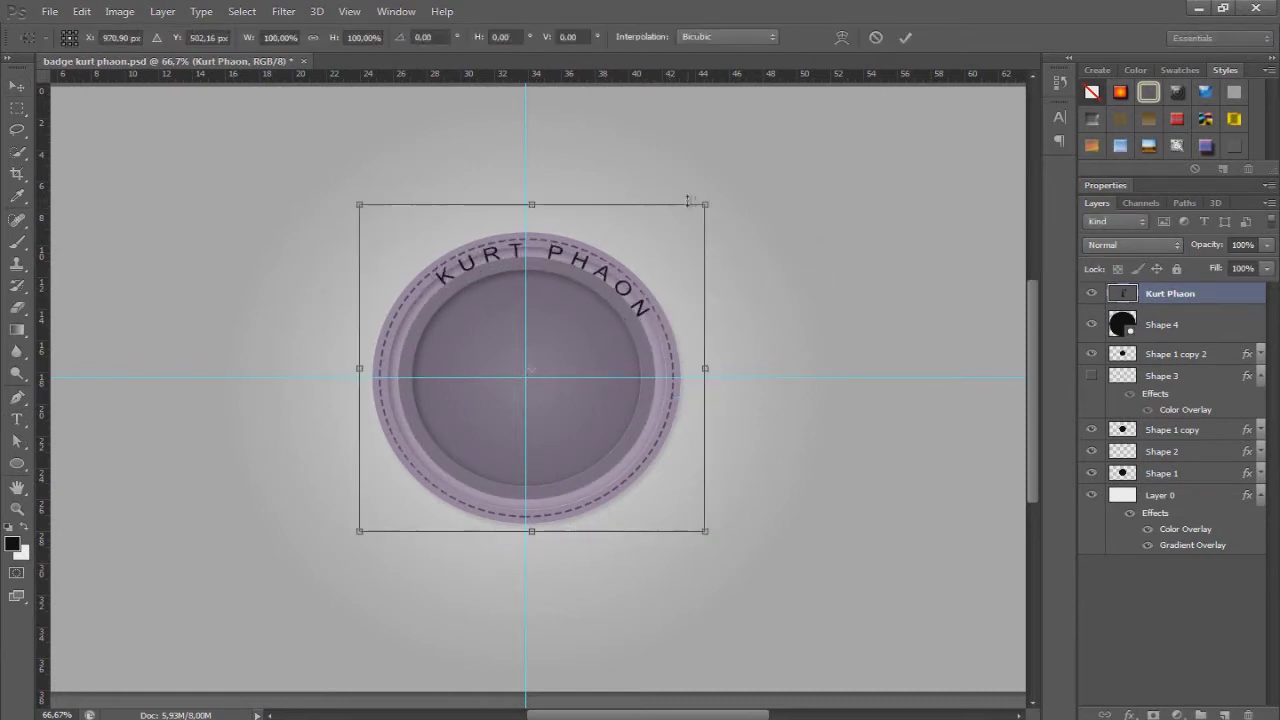
{"action": "key", "text": "Return"}
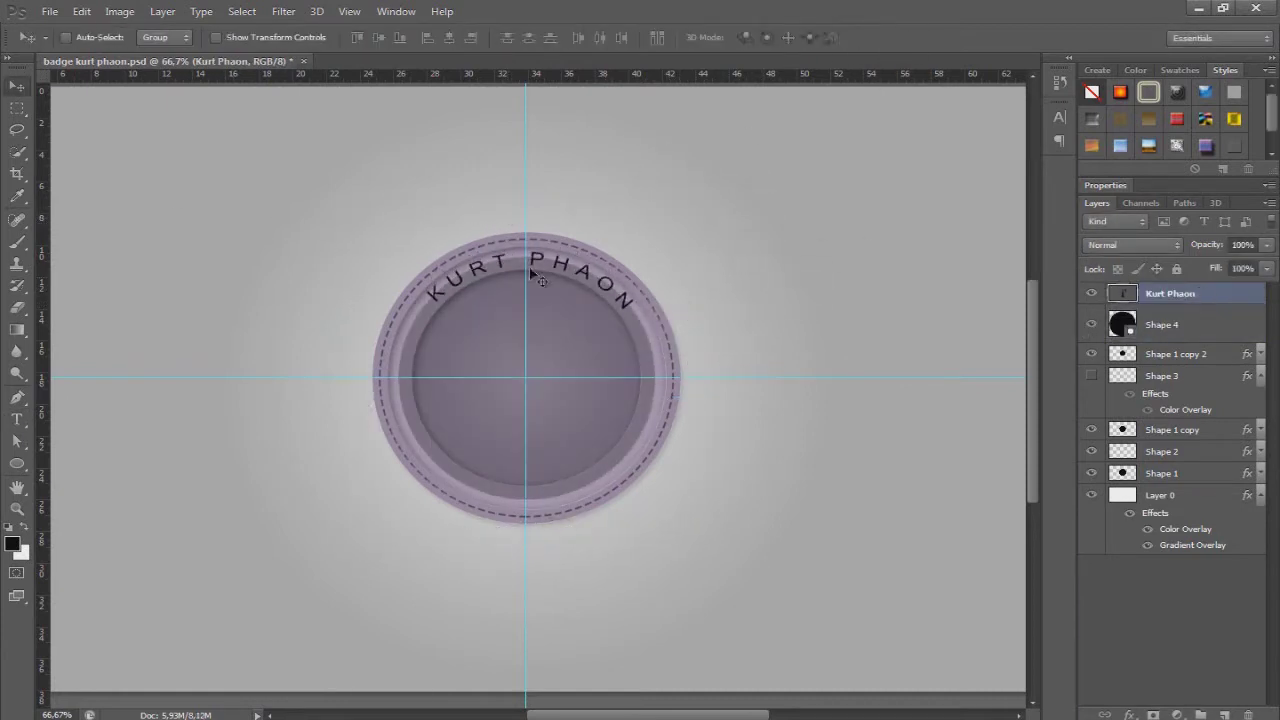
{"action": "left_click", "coordinate": [573, 38]}
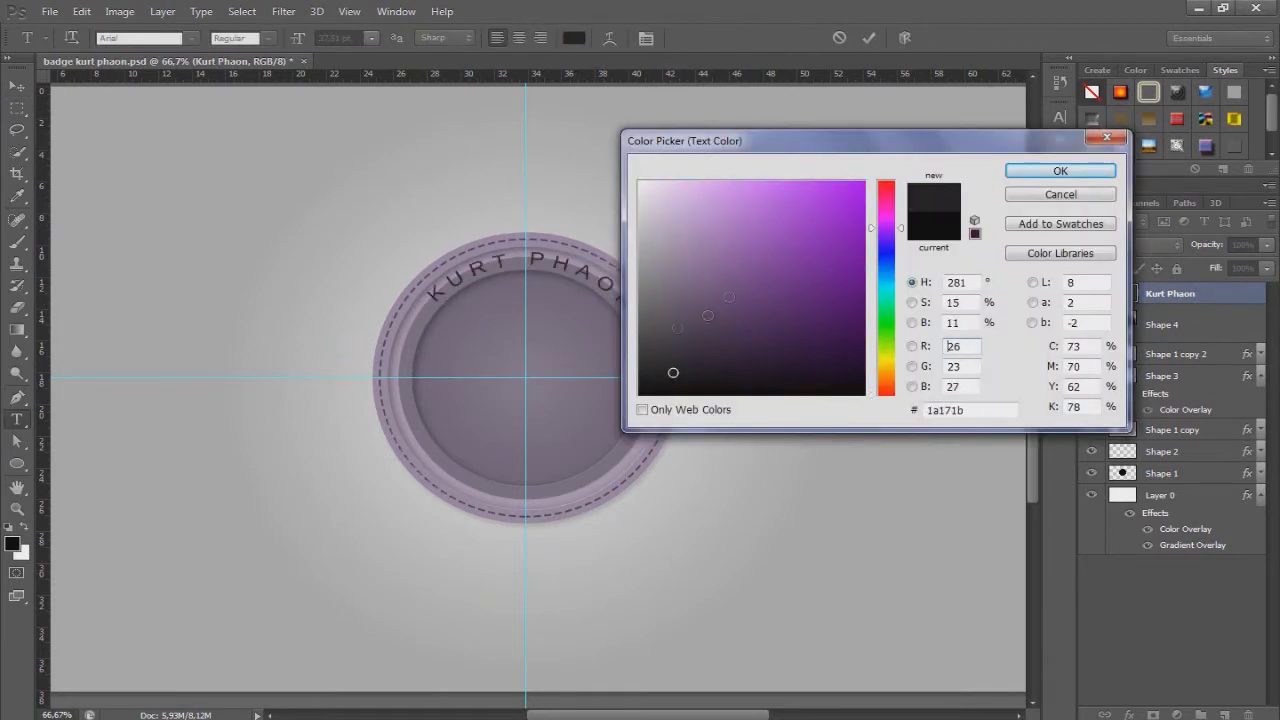
Make the KURT PHAON rim text dark, with 340 tracking and the BatmanForeverA font
{"action": "left_click", "coordinate": [1045, 171]}
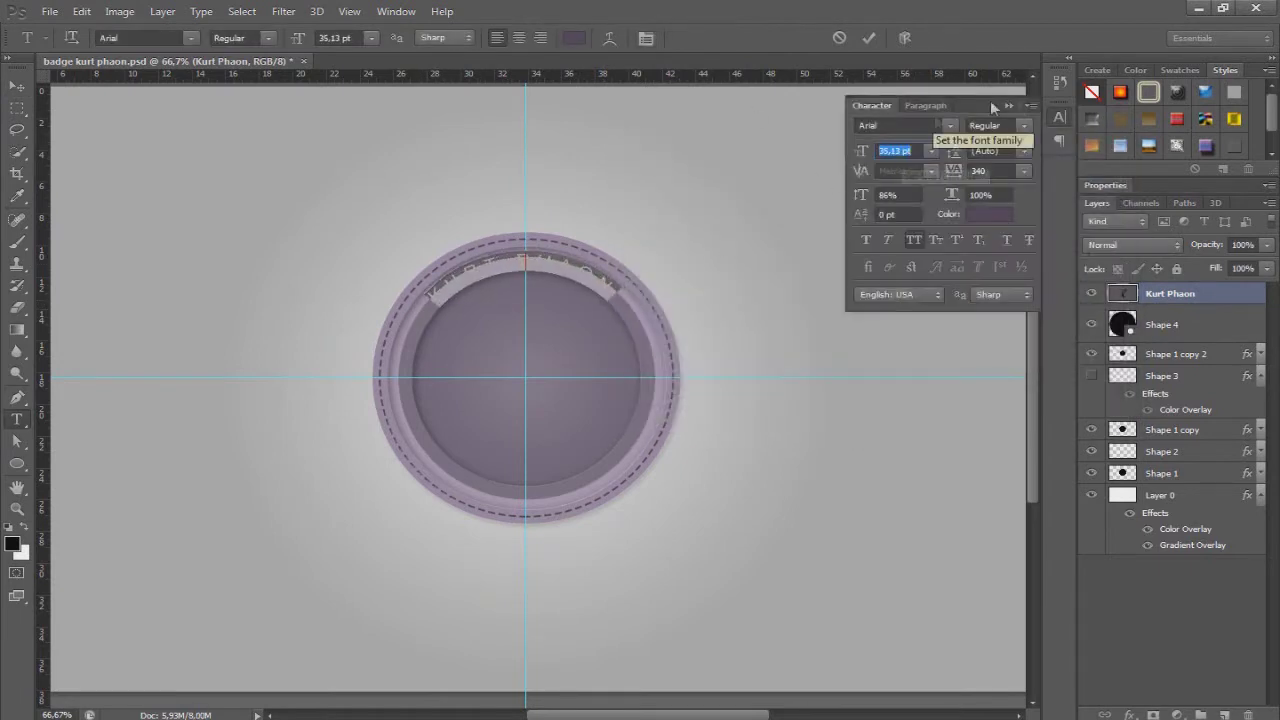
{"action": "left_click", "coordinate": [868, 38]}
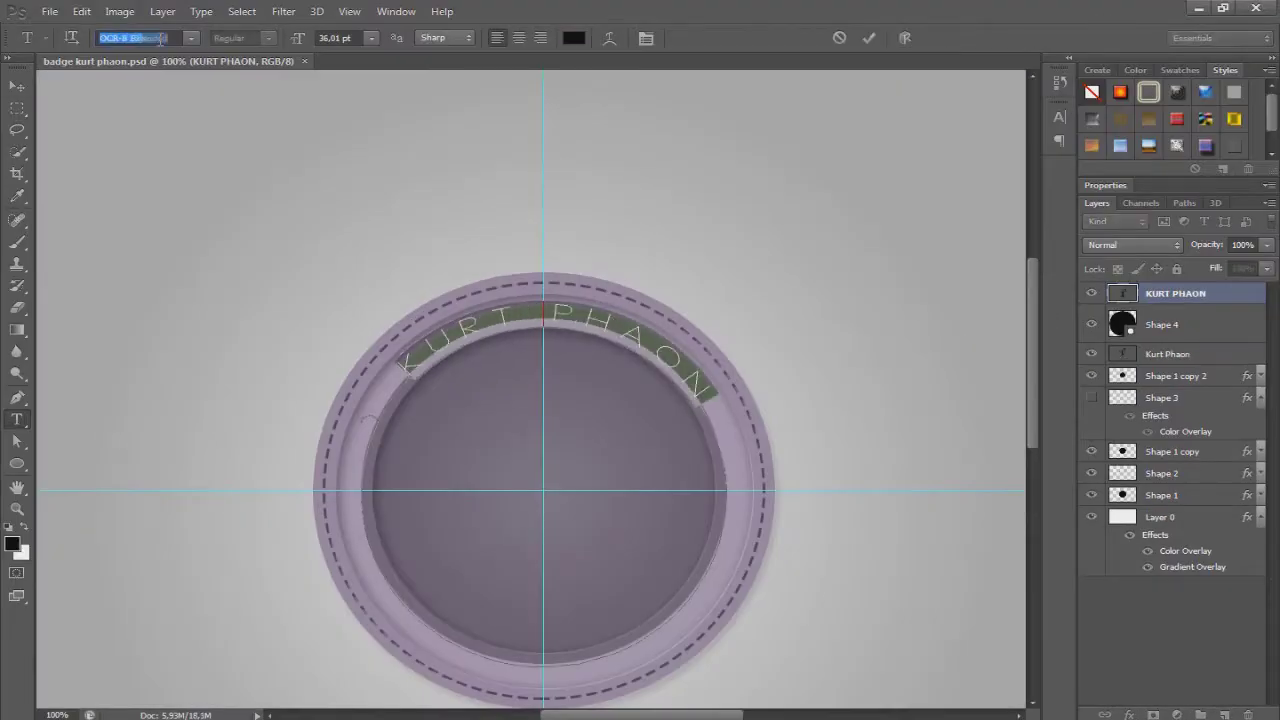
{"action": "left_click", "coordinate": [190, 38]}
{"action": "scroll", "coordinate": [170, 350], "scroll_direction": "up", "scroll_amount": 10}
{"action": "left_click", "coordinate": [170, 523]}
{"action": "left_click", "coordinate": [868, 38]}
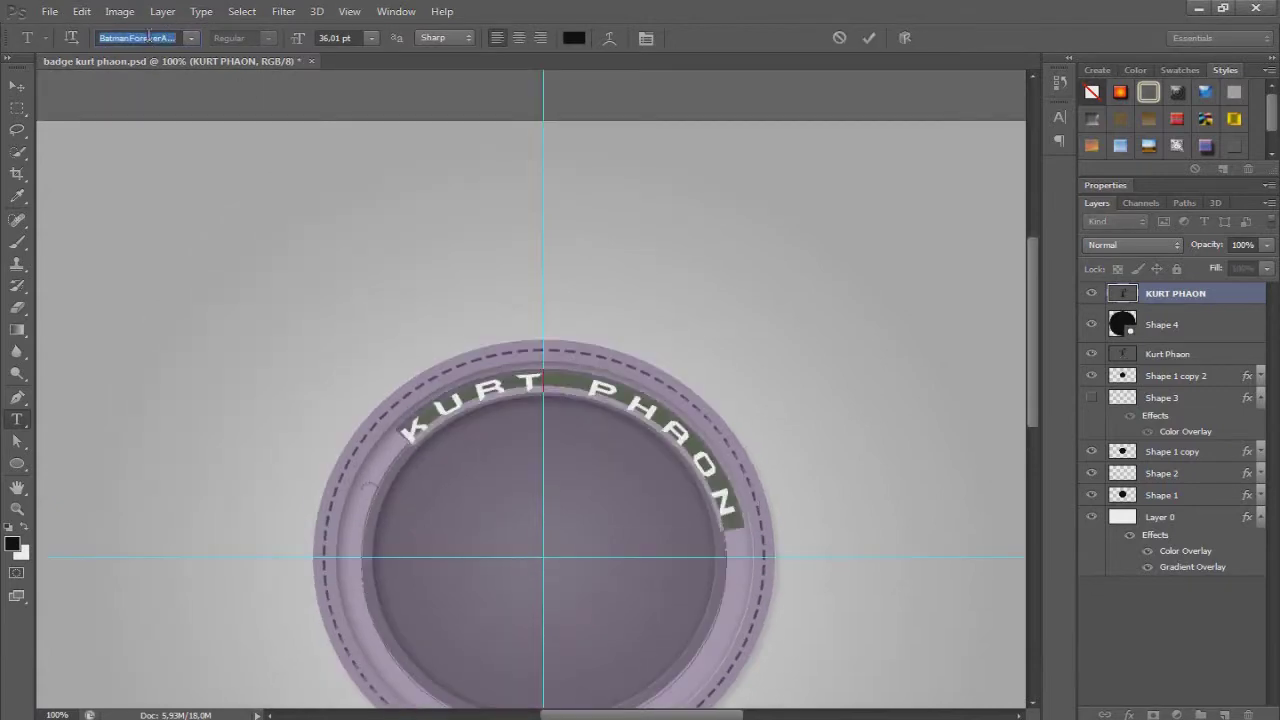
{"action": "left_click", "coordinate": [1160, 324]}
{"action": "right_click", "coordinate": [1160, 325]}
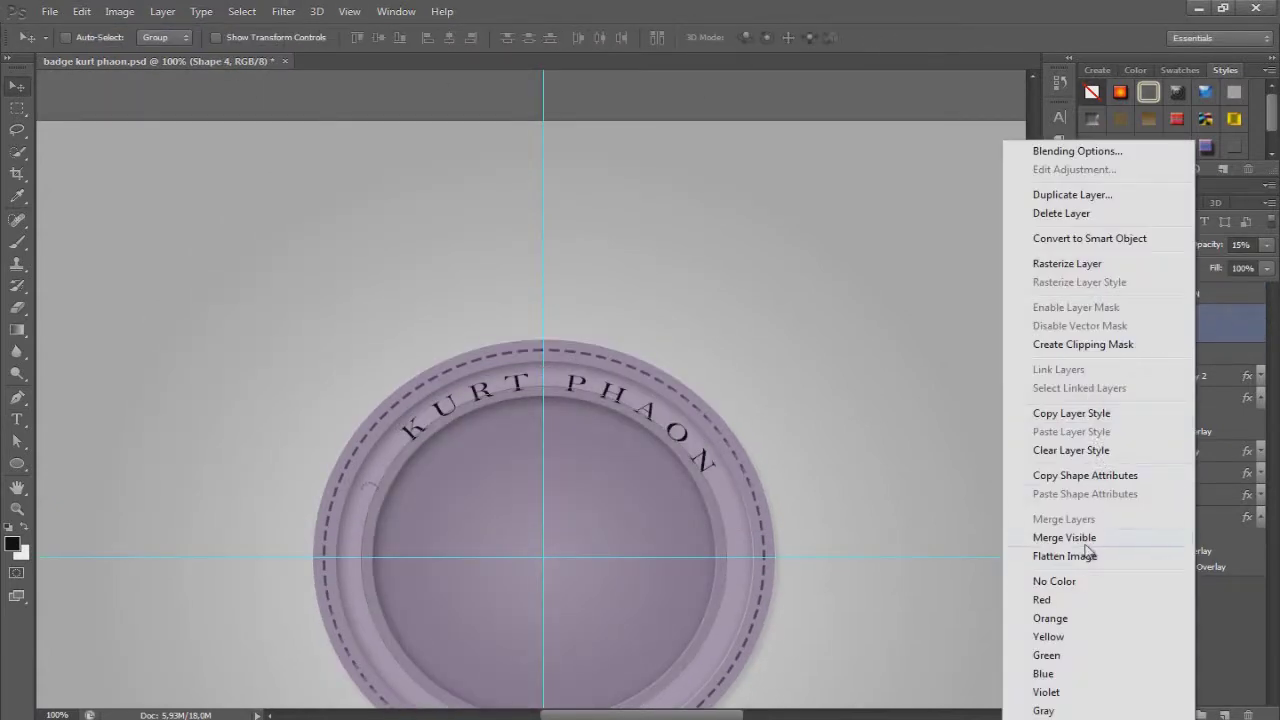
{"action": "left_click", "coordinate": [1171, 290]}
{"action": "double_click", "coordinate": [1171, 290]}
{"action": "left_click", "coordinate": [700, 317]}
{"action": "left_click", "coordinate": [700, 297]}
{"action": "left_click", "coordinate": [1014, 132]}
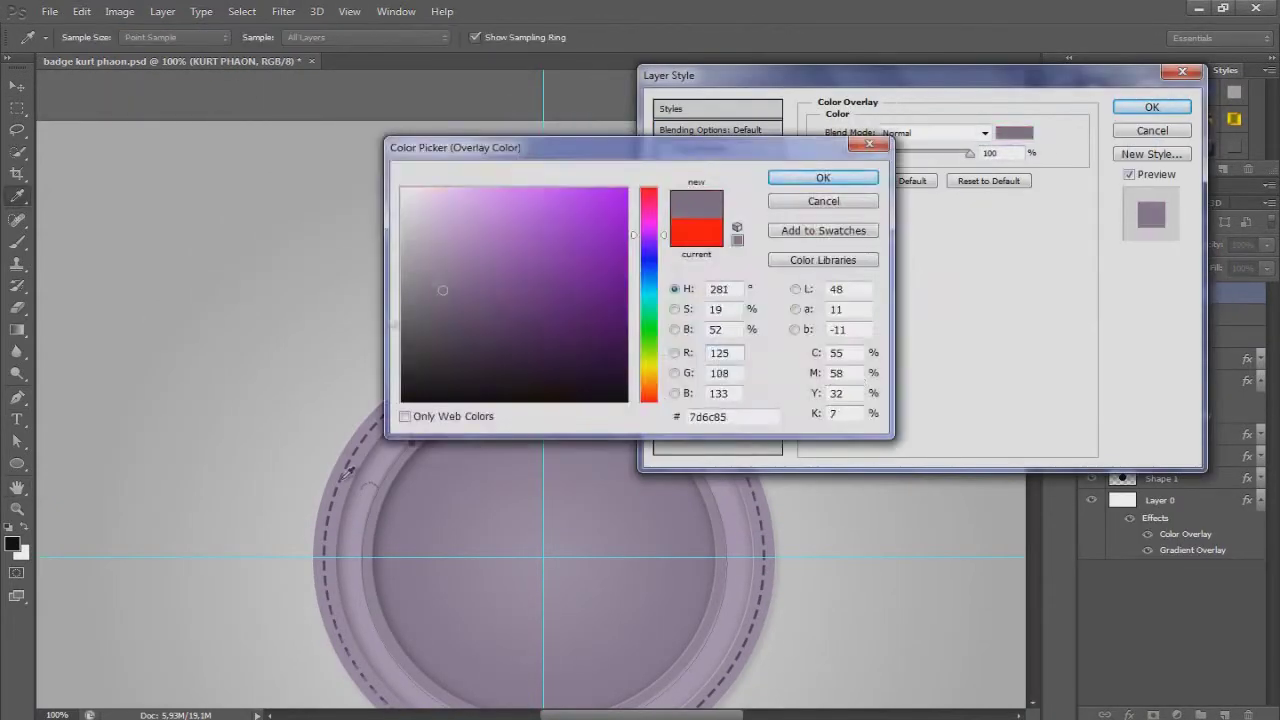
{"action": "left_click", "coordinate": [1143, 137]}
{"action": "left_click", "coordinate": [701, 148]}
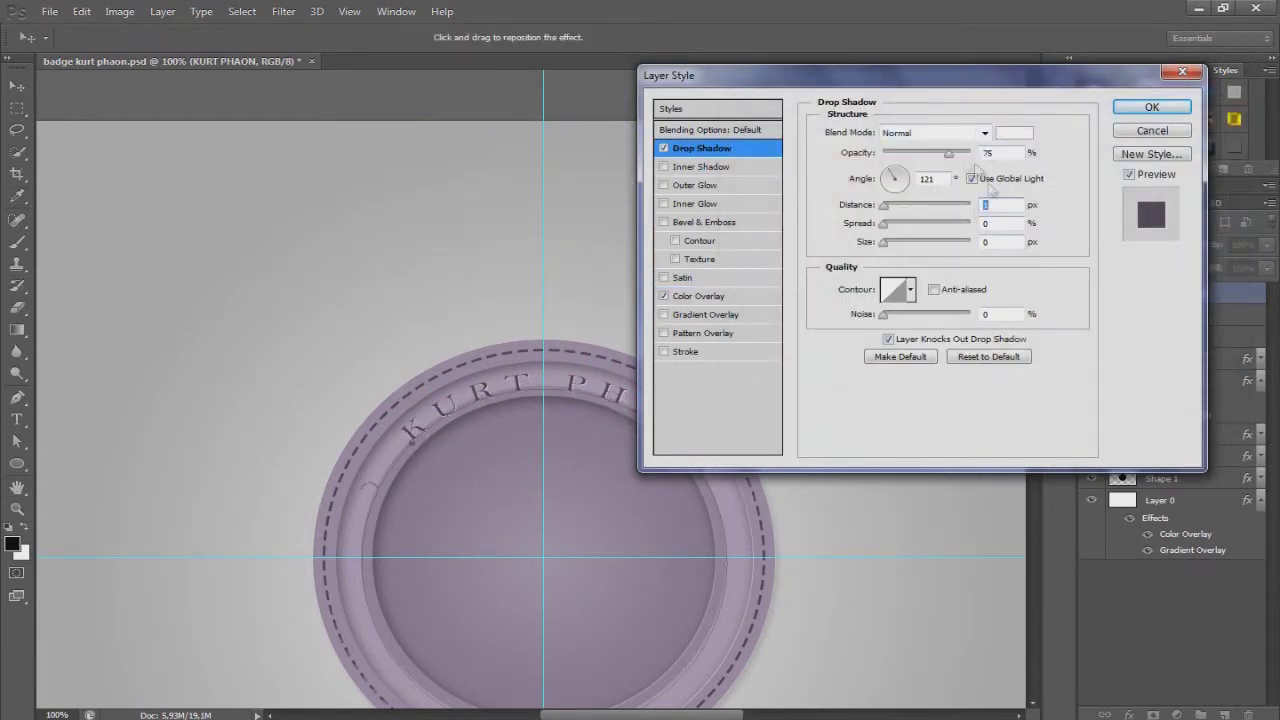
{"action": "left_click", "coordinate": [1152, 106]}
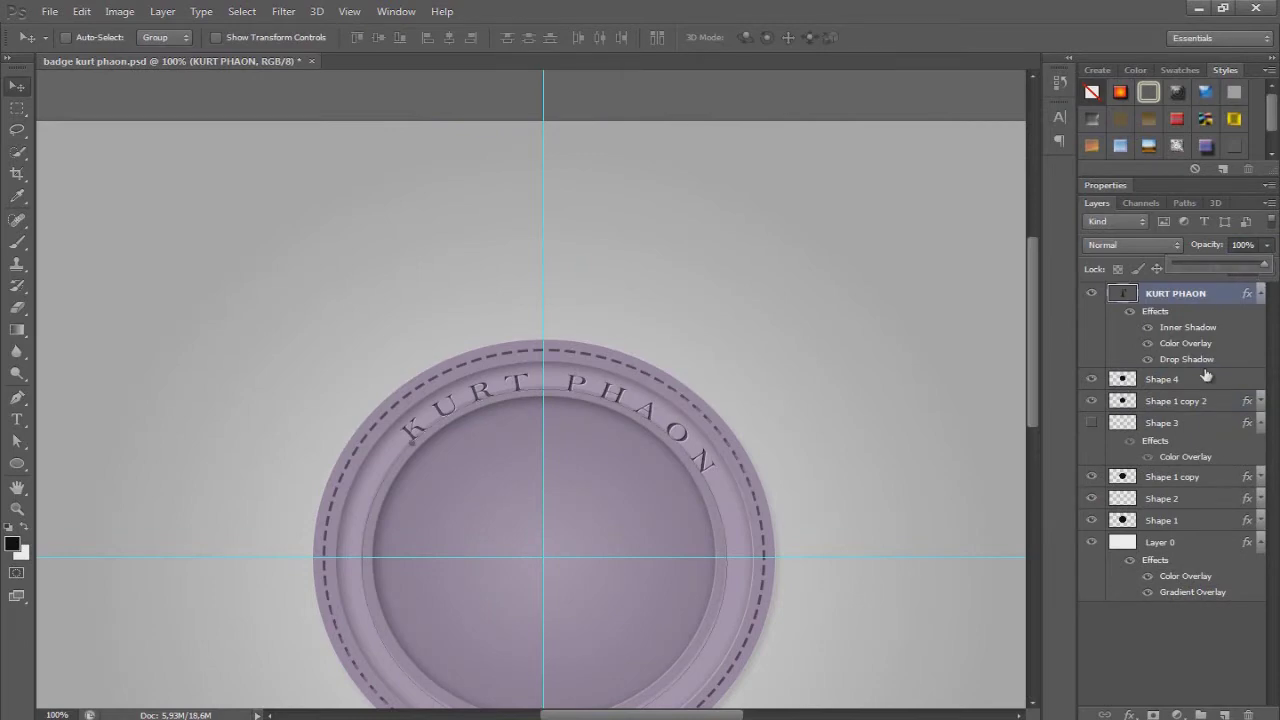
{"action": "left_click", "coordinate": [349, 11]}
{"action": "left_click_drag", "start_coordinate": [500, 74], "coordinate": [507, 377]}
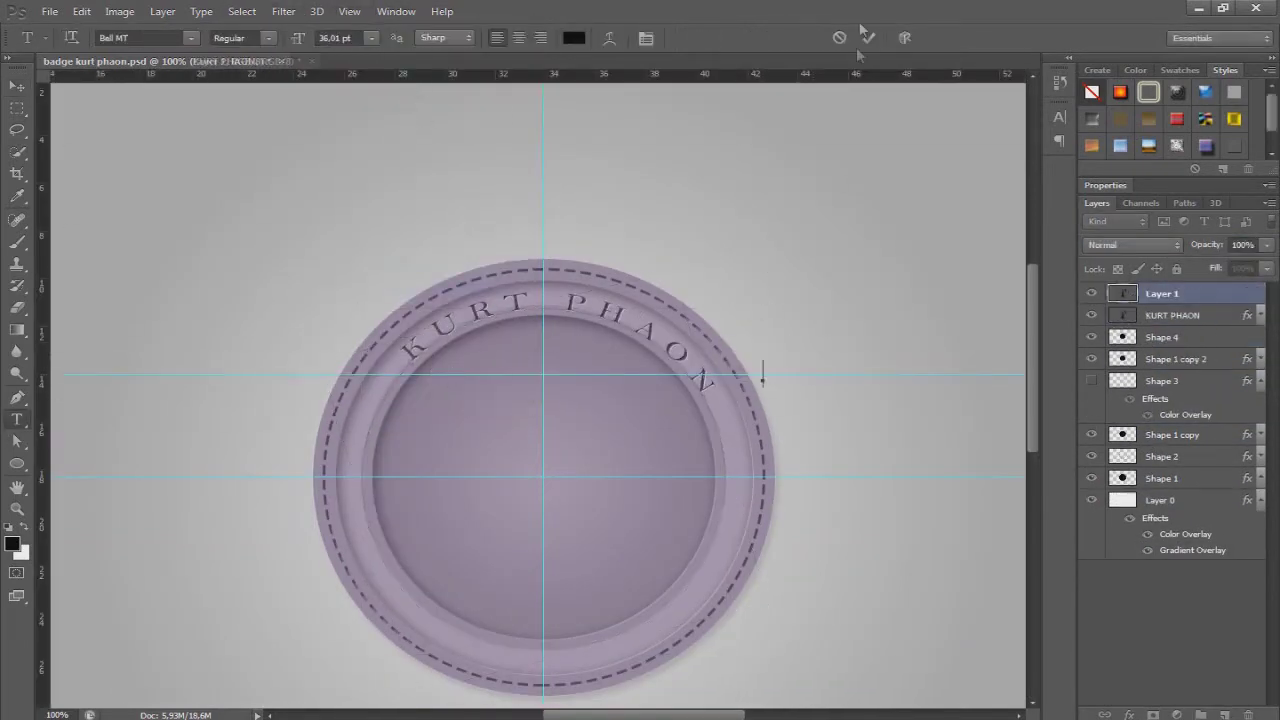
Rotate a copy of the KURT PHAON text 180° so it runs along the badge's bottom rim
{"action": "mouse_move", "coordinate": [914, 337]}
{"action": "left_mouse_down"}
{"action": "mouse_move", "coordinate": [874, 366]}
{"action": "mouse_move", "coordinate": [871, 354]}
{"action": "left_mouse_up"}
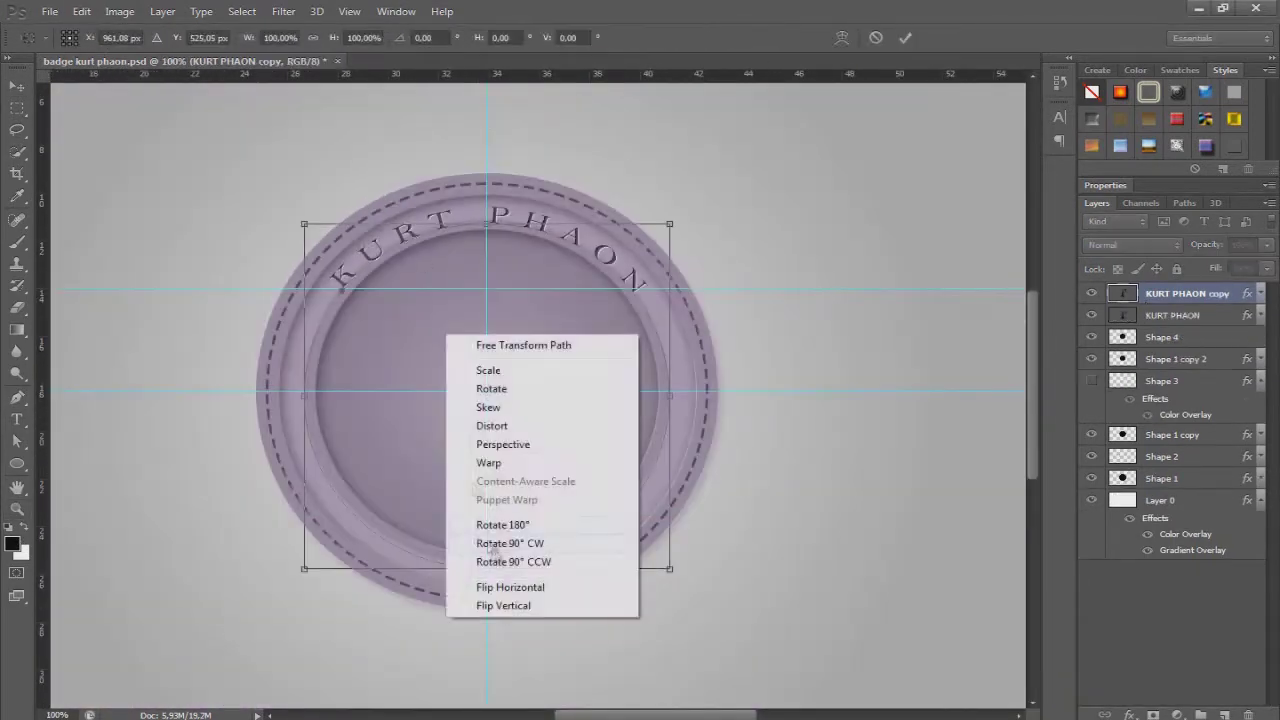
{"action": "key", "text": "ctrl+t"}
{"action": "right_click", "coordinate": [440, 424]}
{"action": "left_click", "coordinate": [495, 615]}
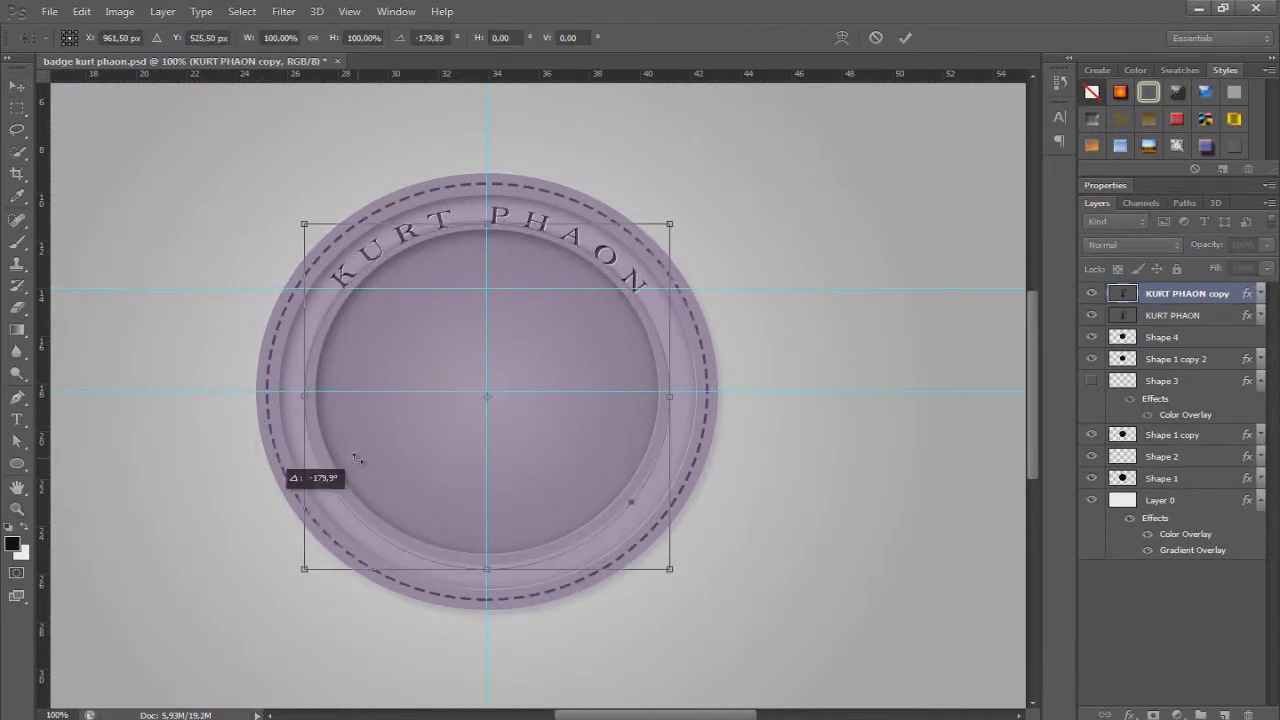
{"action": "key", "text": "Return"}
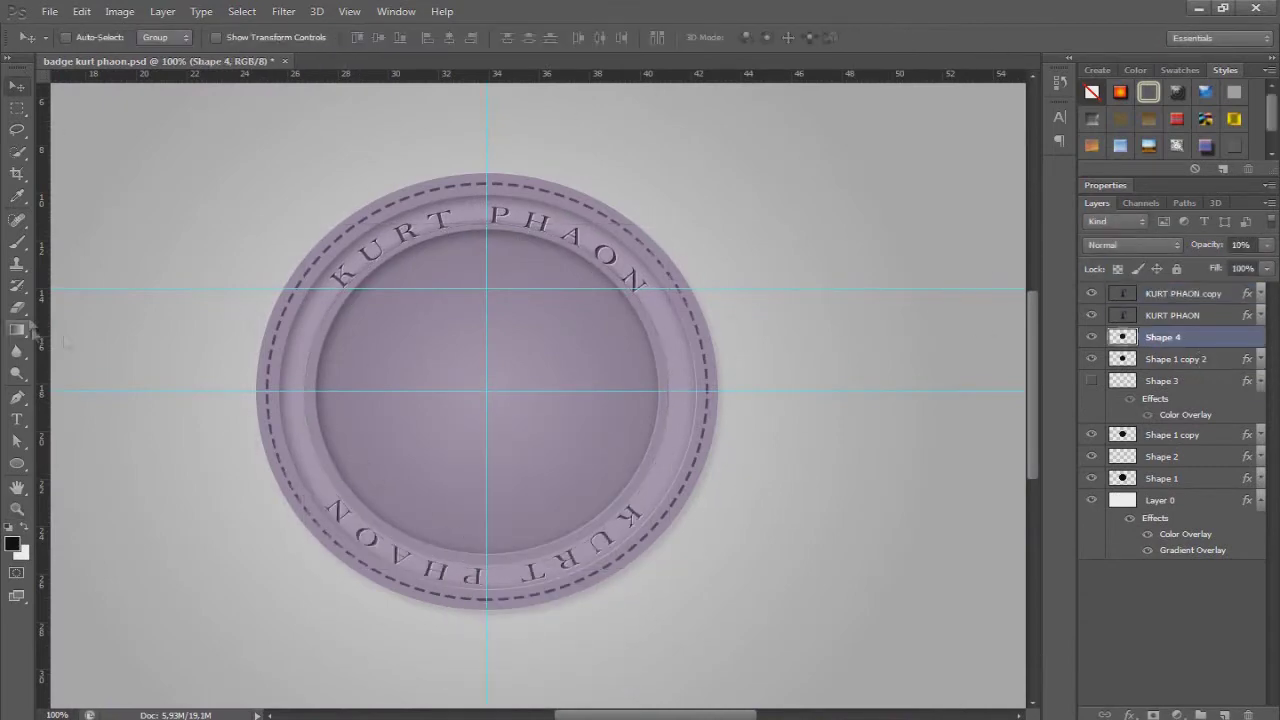
{"action": "key", "text": "ctrl+plus"}
{"action": "key", "text": "alt+bracketright"}
{"action": "key", "text": "alt+bracketright"}
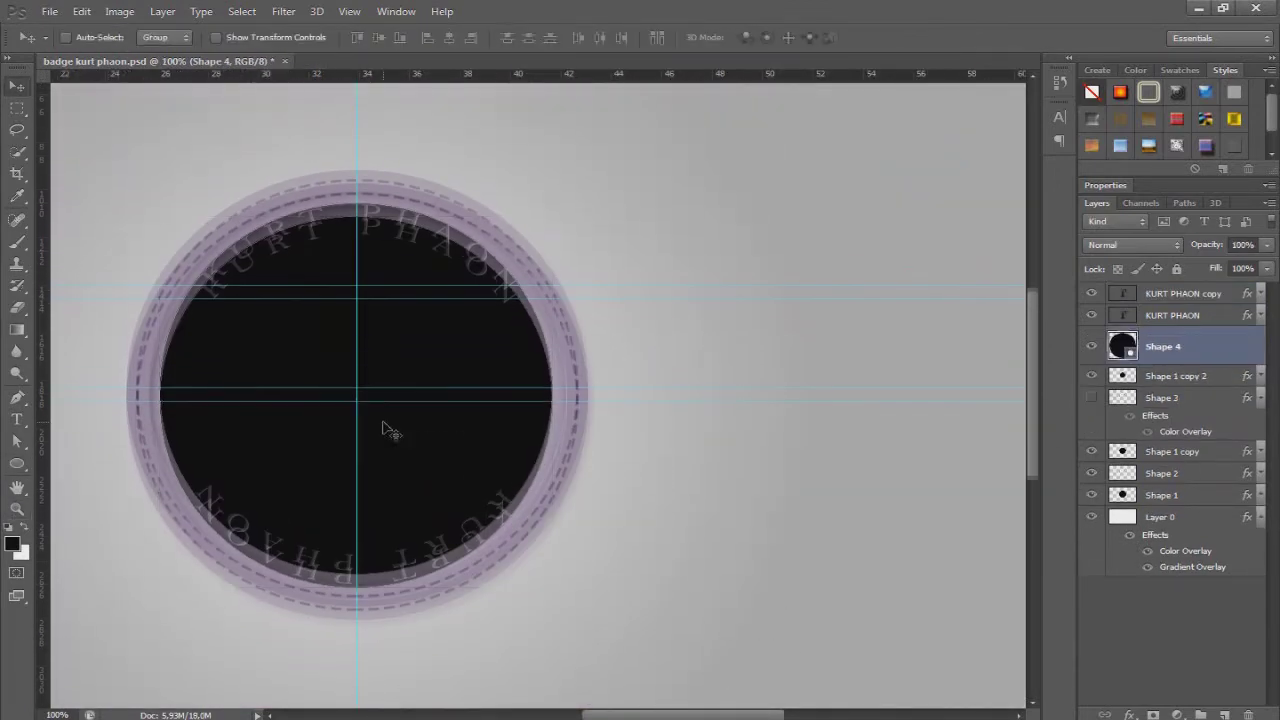
Make Shape 4 a white outline, delete its top and bottom arcs, and commit the transform
{"action": "left_click", "coordinate": [338, 37]}
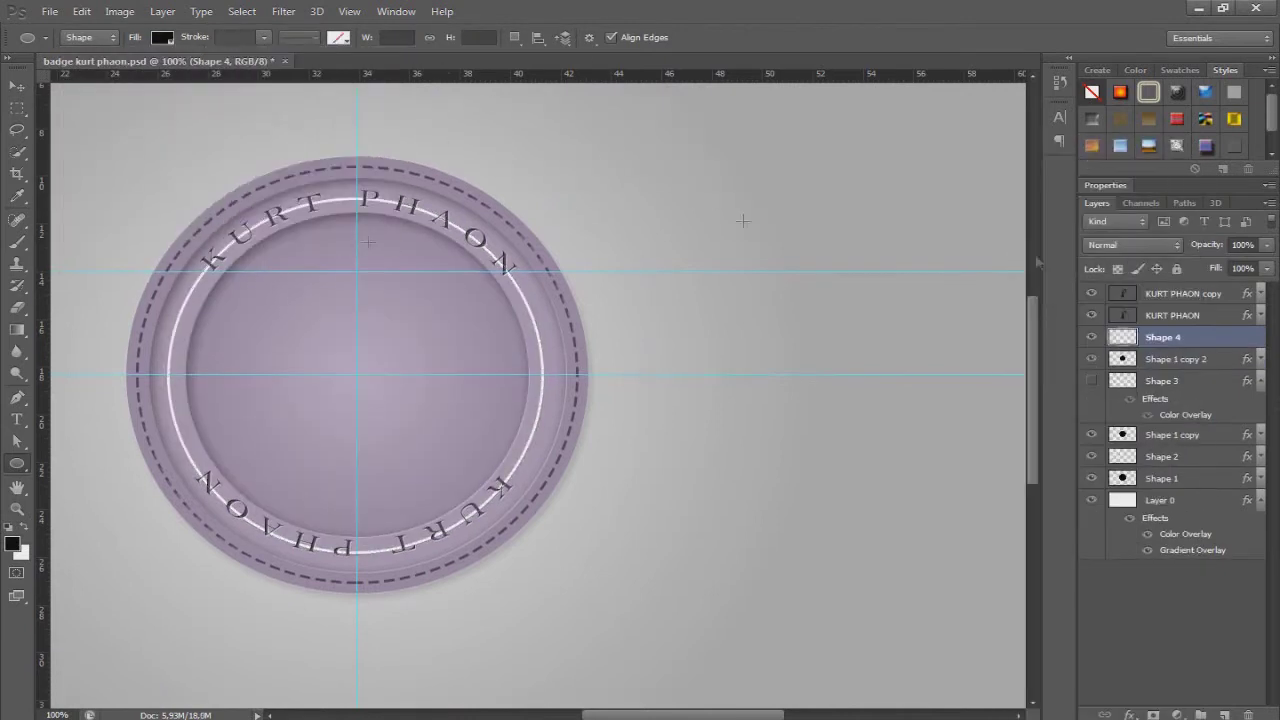
{"action": "key", "text": "Delete"}
{"action": "left_click_drag", "start_coordinate": [156, 670], "coordinate": [692, 456]}
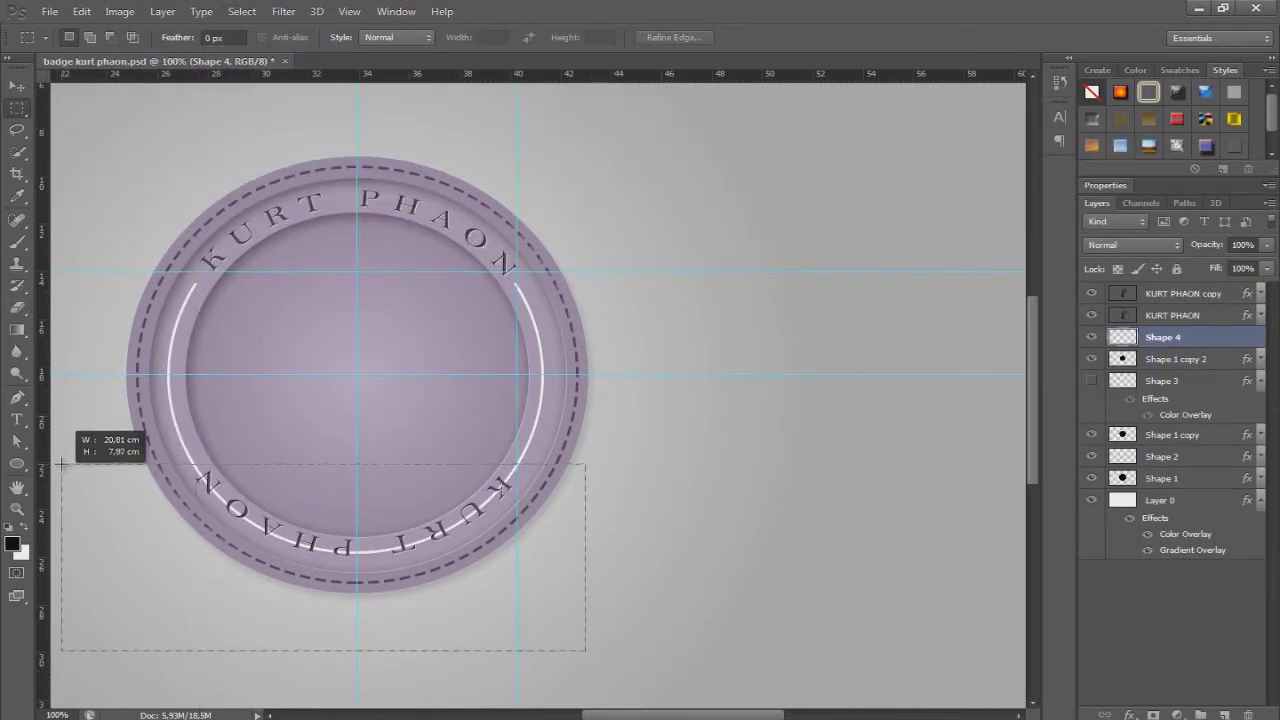
{"action": "key", "text": "Delete"}
{"action": "key", "text": "ctrl+d"}
{"action": "left_click", "coordinate": [1185, 293]}
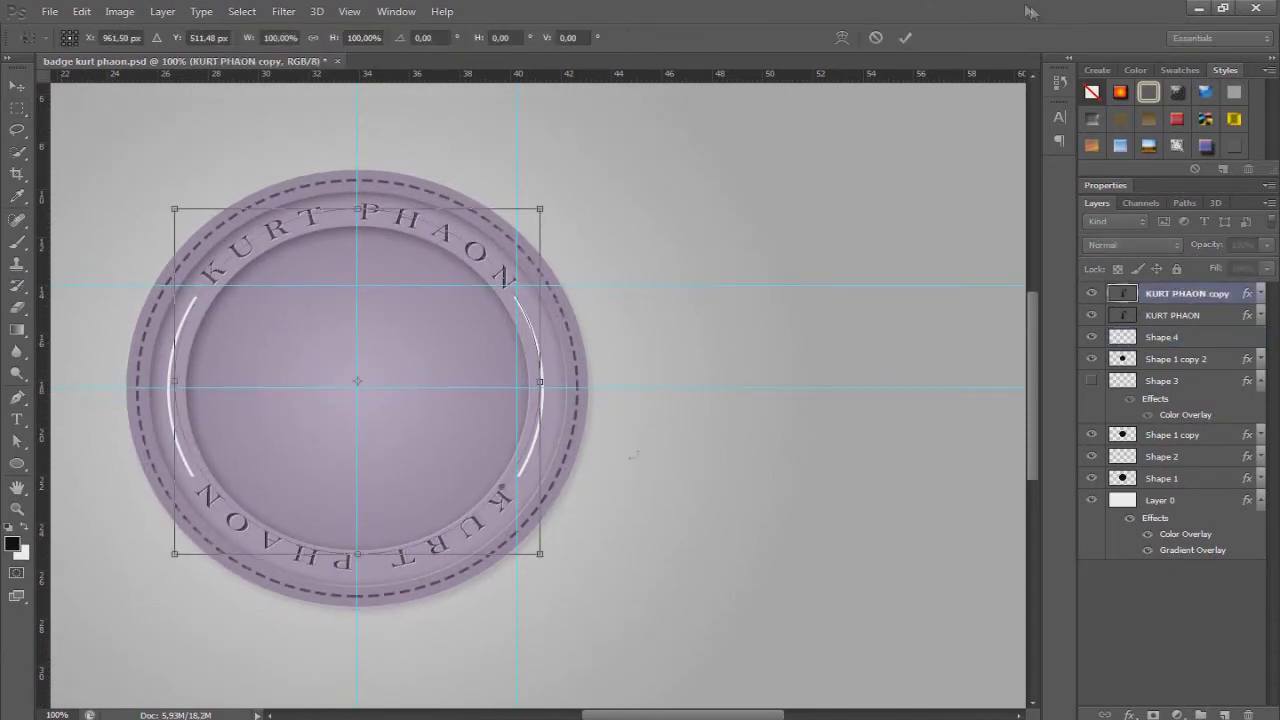
{"action": "left_click", "coordinate": [908, 37]}
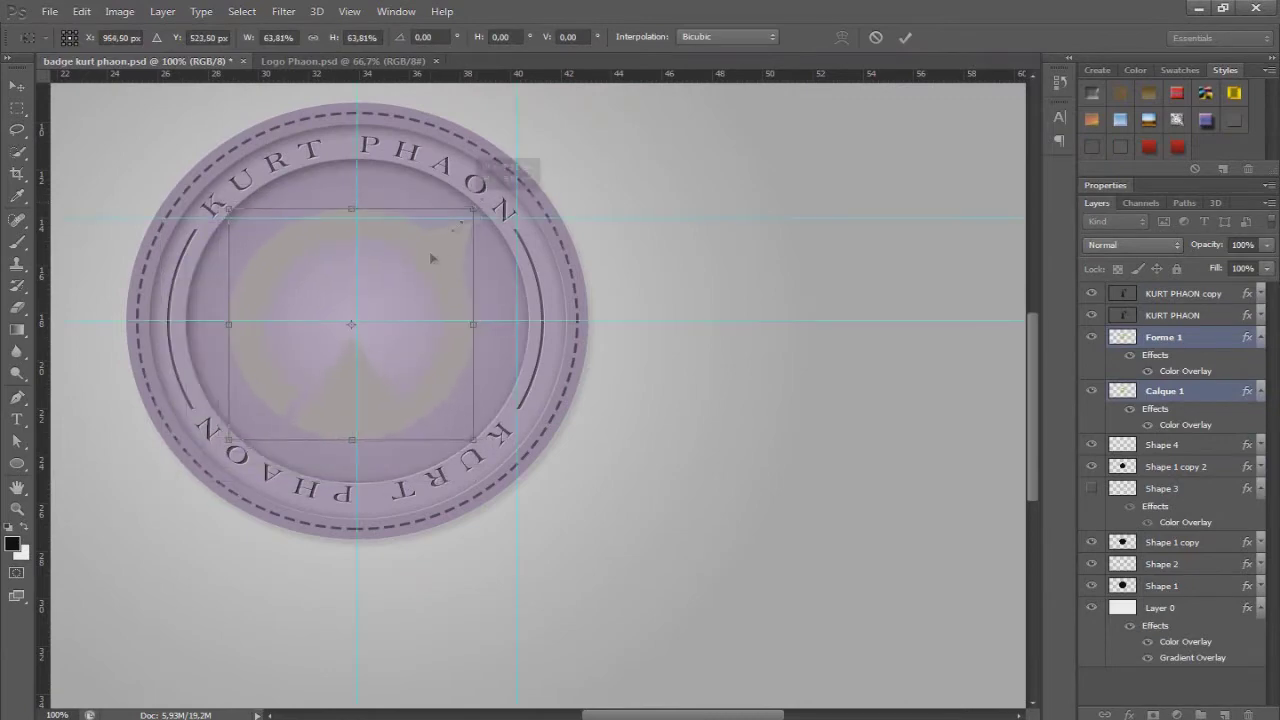
Confirm the logo size, then duplicate the inner disc and enlarge the copy into a dark disc behind the logo
{"action": "key", "text": "Return"}
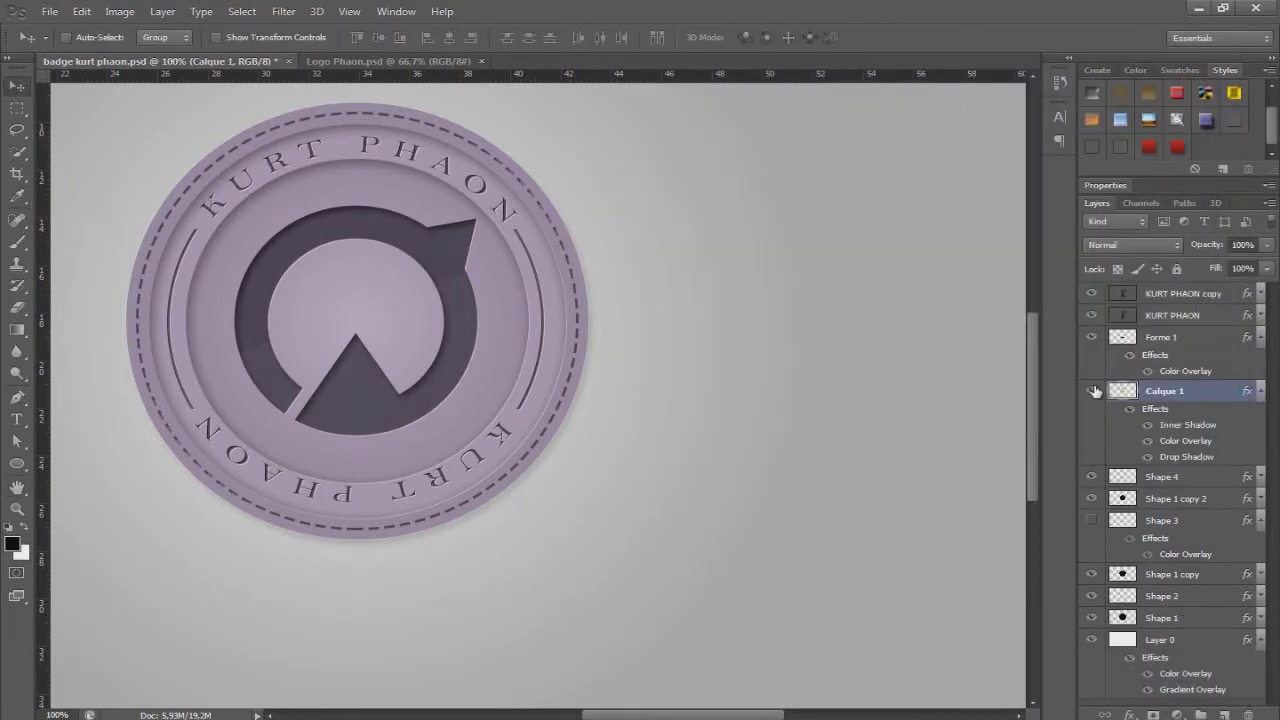
{"action": "left_click", "coordinate": [1191, 500]}
{"action": "key", "text": "ctrl+j"}
{"action": "left_click_drag", "start_coordinate": [486, 306], "coordinate": [486, 300]}
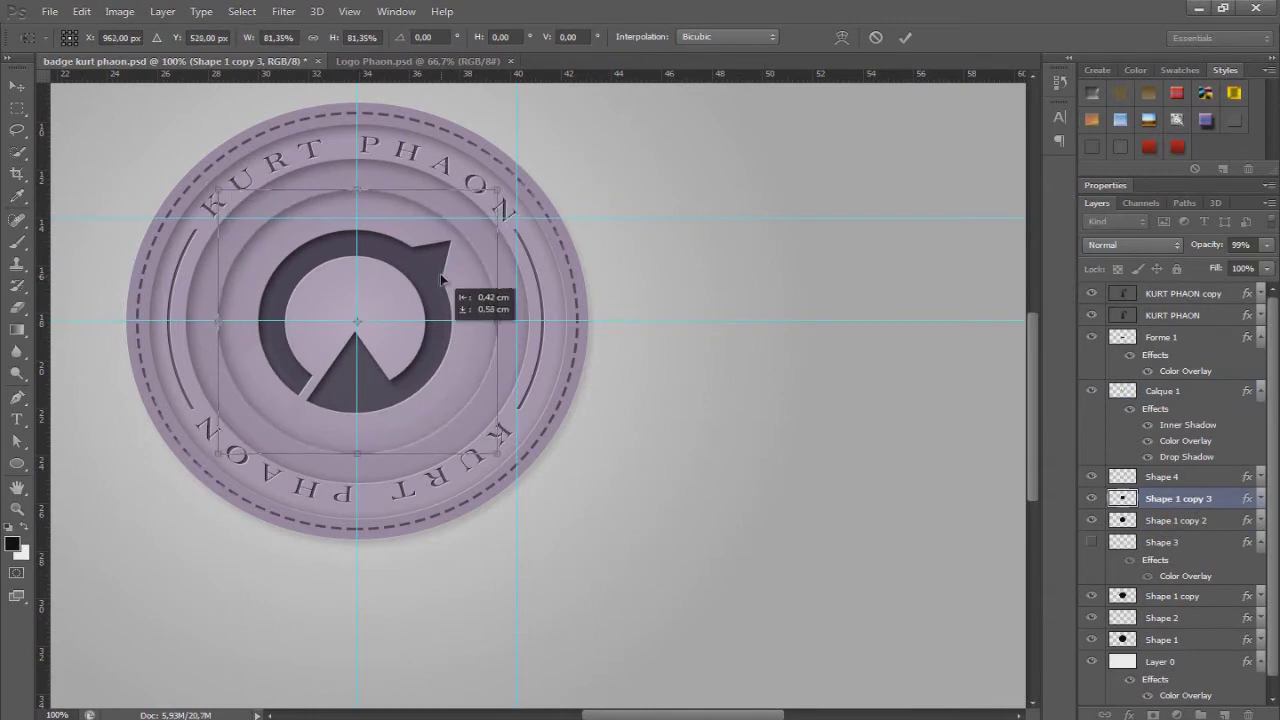
{"action": "key", "text": "ctrl+j"}
{"action": "key", "text": "ctrl+t"}
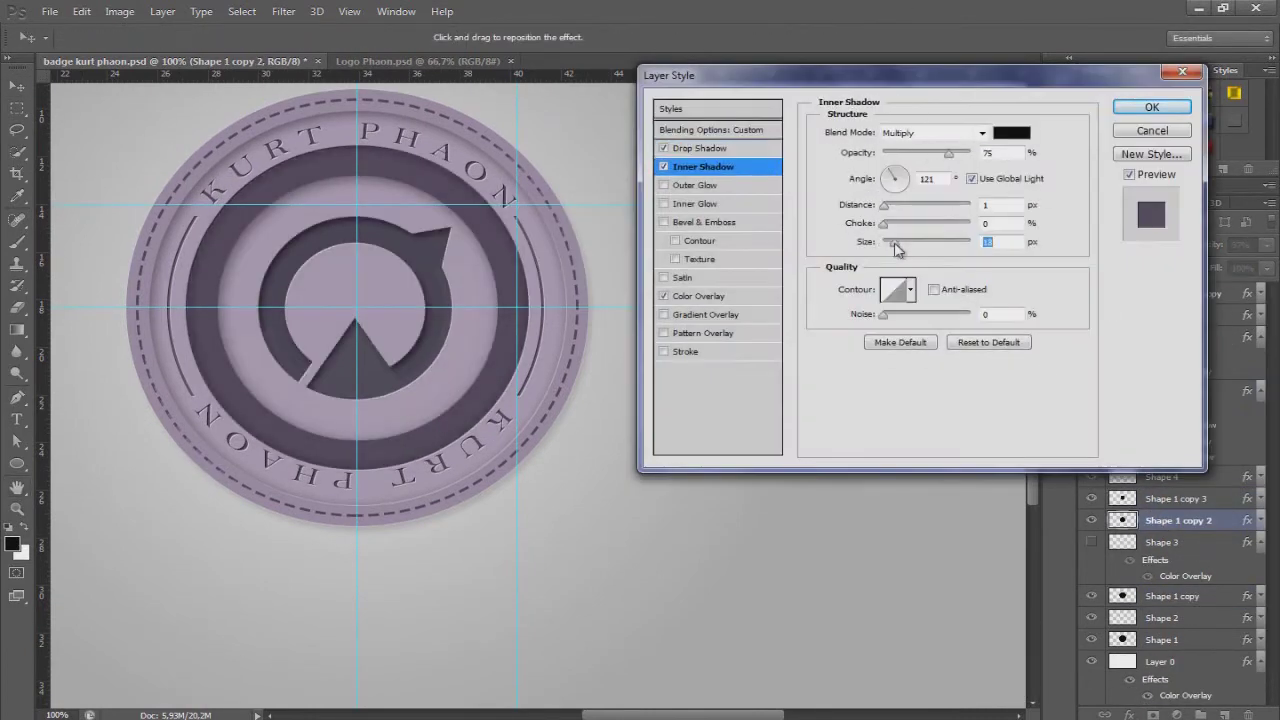
Give the new ring a colour overlay and a gradient overlay with edited stop colours
{"action": "left_click", "coordinate": [698, 296]}
{"action": "left_click", "coordinate": [705, 314]}
{"action": "left_click", "coordinate": [909, 171]}
{"action": "left_click", "coordinate": [555, 465]}
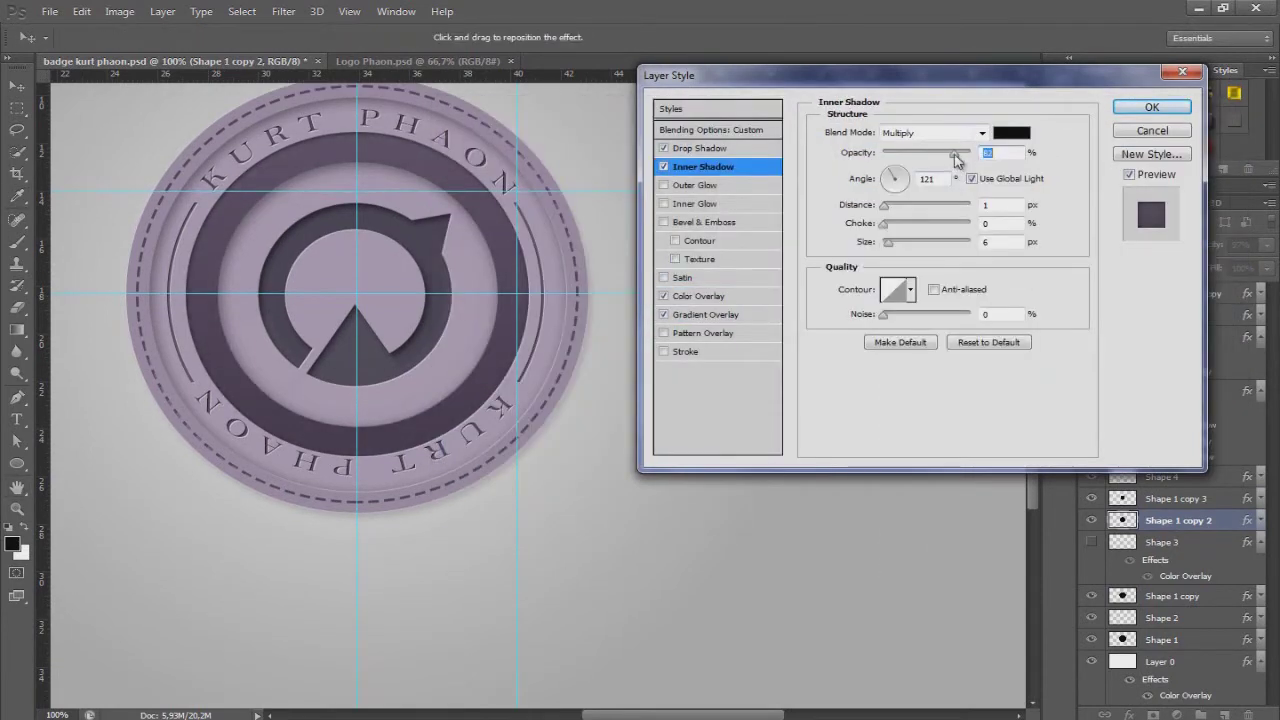
{"action": "left_click", "coordinate": [1152, 107]}
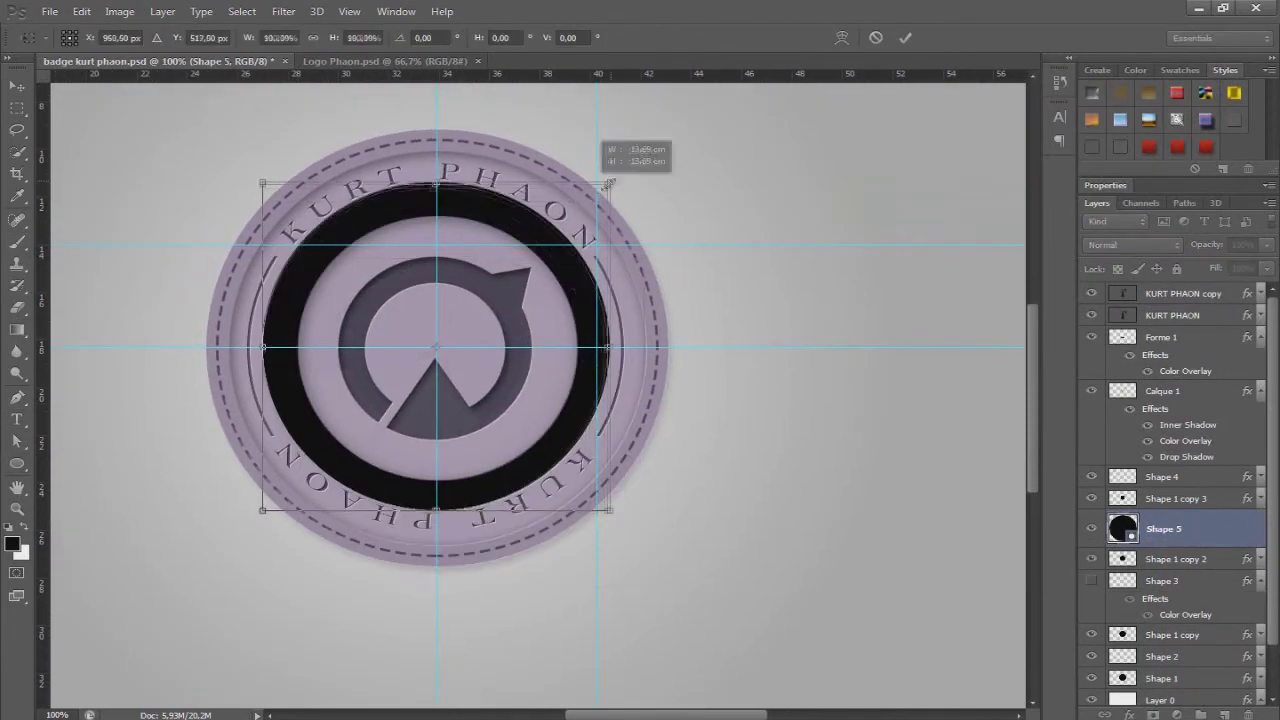
{"action": "left_click_drag", "start_coordinate": [608, 183], "coordinate": [590, 201]}
{"action": "key", "text": "Return"}
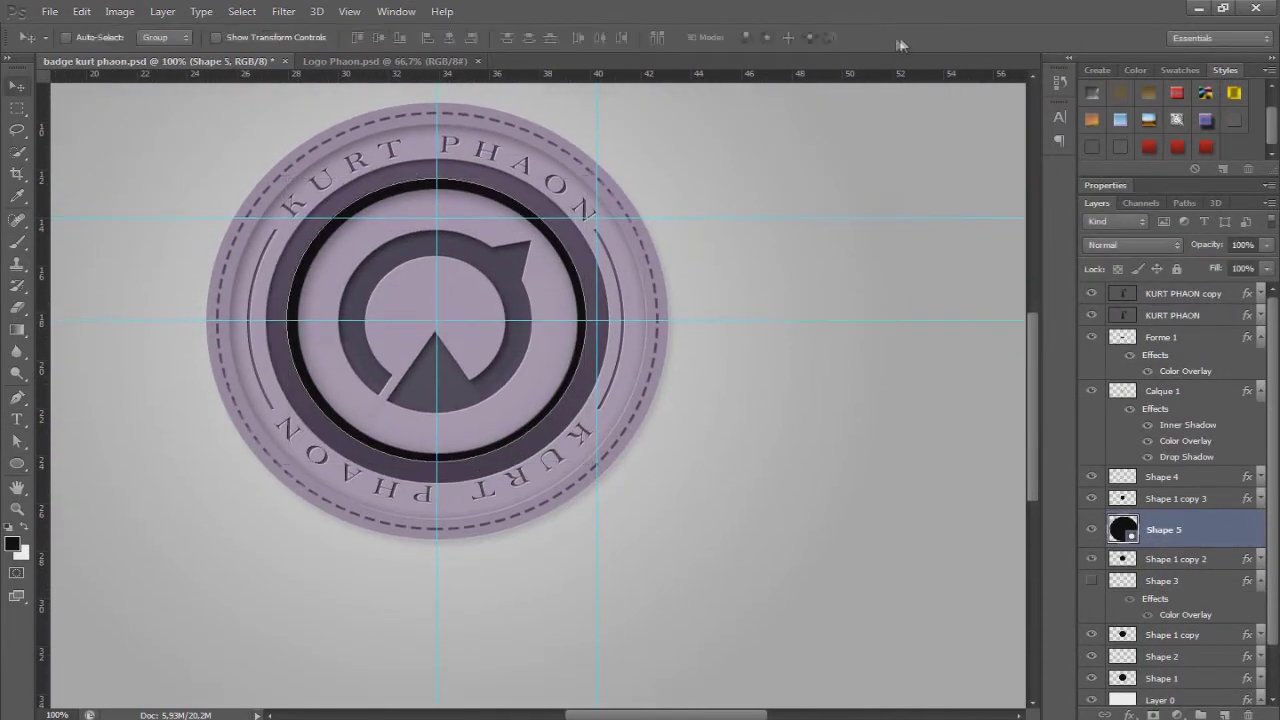
{"action": "left_click", "coordinate": [1175, 315]}
{"action": "key", "text": "t"}
{"action": "key", "text": "ctrl+plus"}
{"action": "left_click", "coordinate": [1160, 529]}
{"action": "left_click_drag", "start_coordinate": [1091, 293], "coordinate": [1091, 315]}
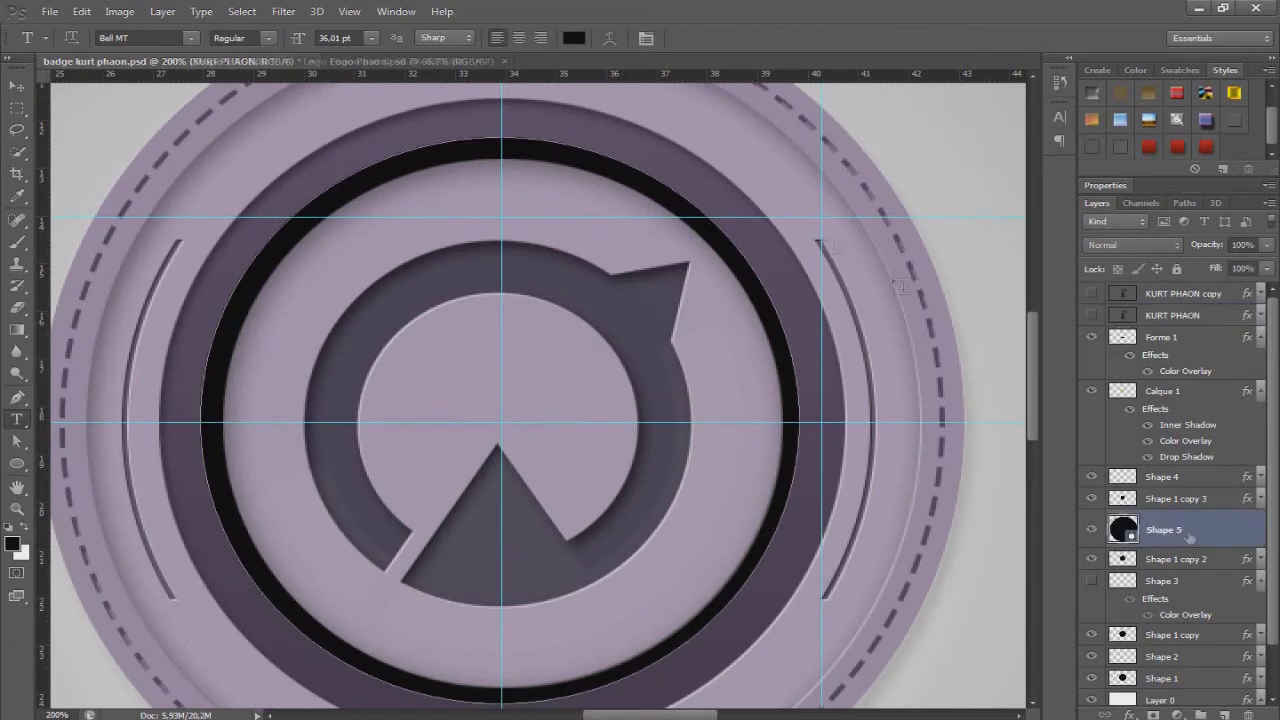
Type GRAPHISTE along the black ring's path, rotate it into place, and set it in Arial
{"action": "left_click", "coordinate": [605, 155]}
{"action": "type", "text": "Professional graphiste"}
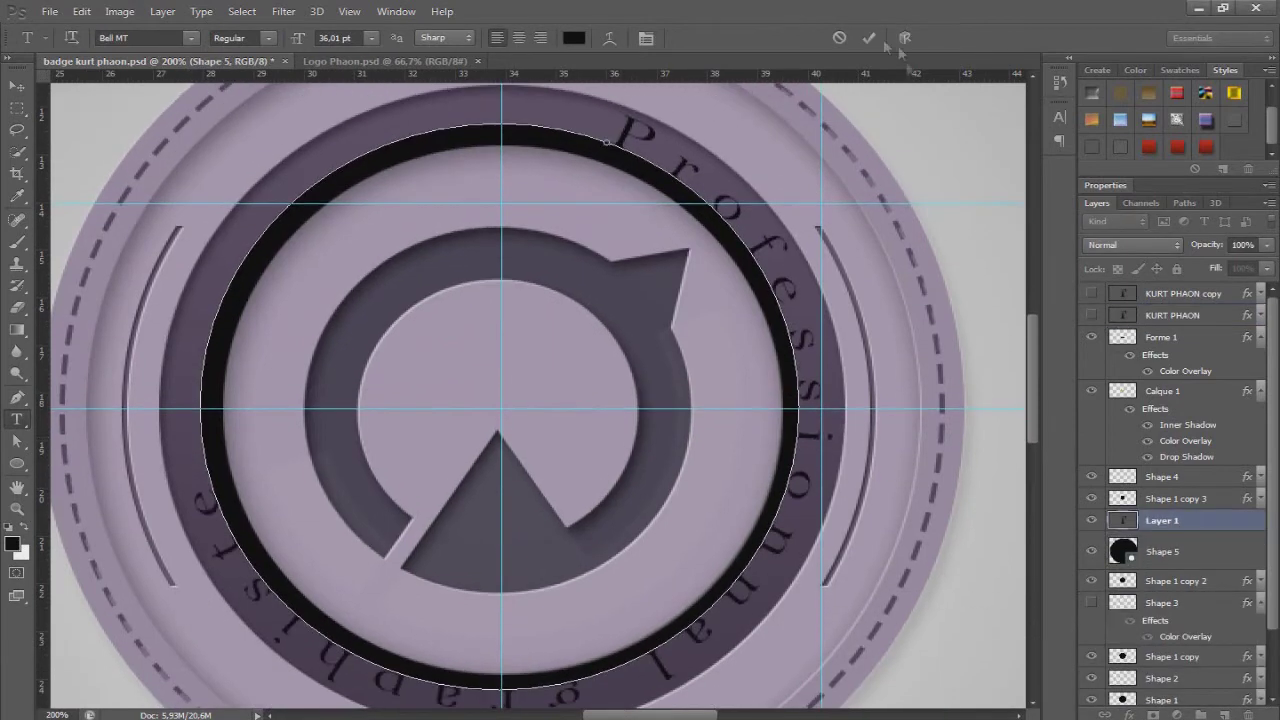
{"action": "left_click", "coordinate": [868, 38]}
{"action": "key", "text": "ctrl+t"}
{"action": "left_click_drag", "start_coordinate": [970, 220], "coordinate": [975, 405]}
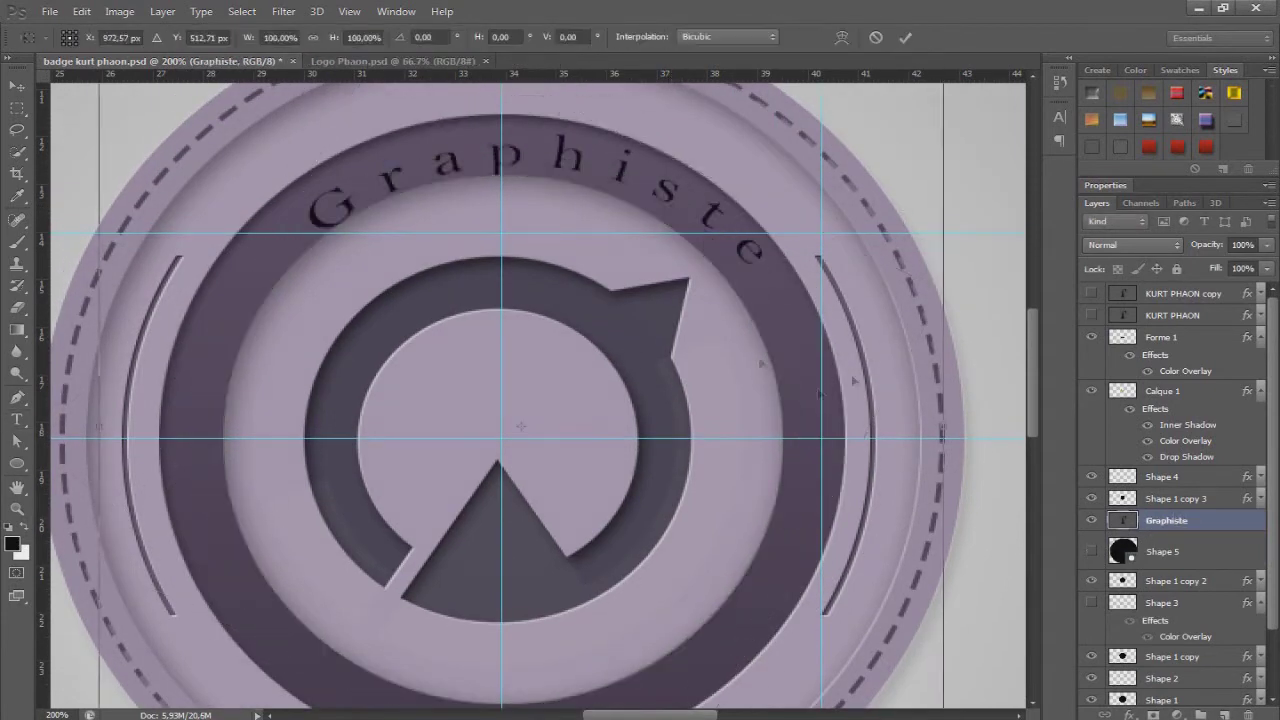
{"action": "left_click", "coordinate": [950, 125]}
{"action": "left_click", "coordinate": [925, 172]}
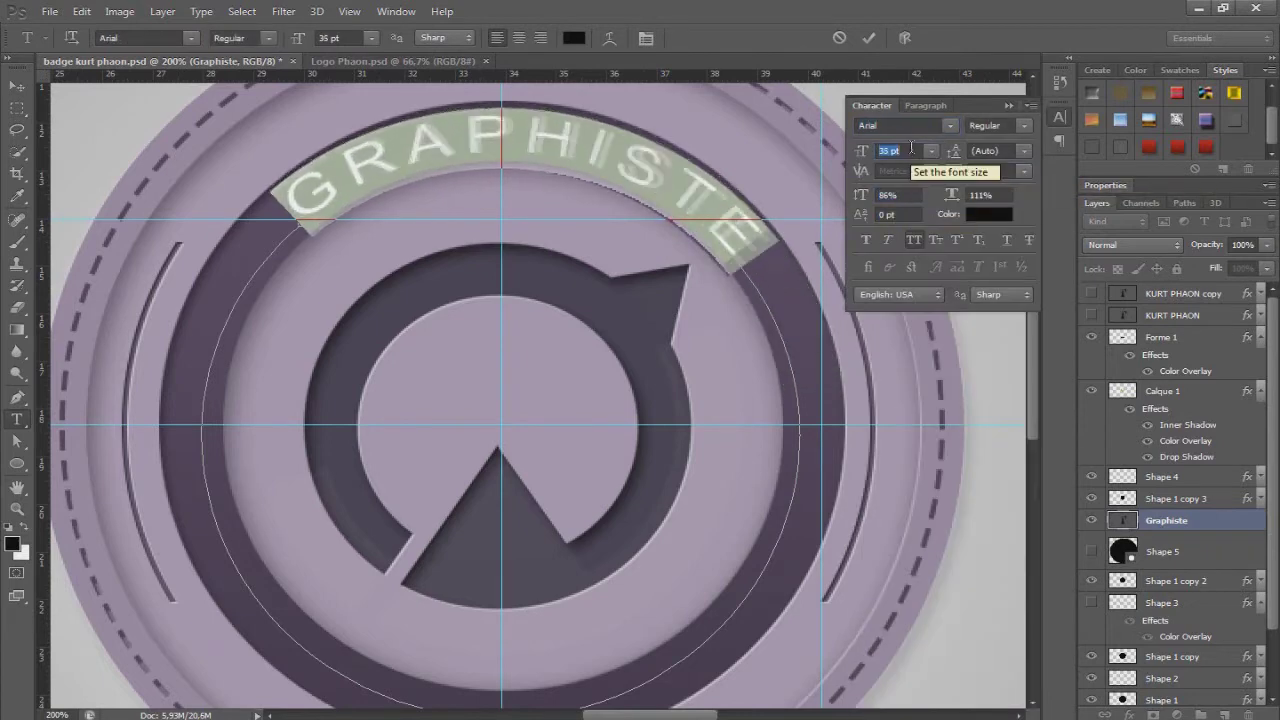
{"action": "left_click", "coordinate": [868, 37]}
Give GRAPHISTE a colour overlay and a lower-opacity black drop shadow
{"action": "double_click", "coordinate": [1200, 520]}
{"action": "left_click", "coordinate": [698, 296]}
{"action": "left_click", "coordinate": [703, 166]}
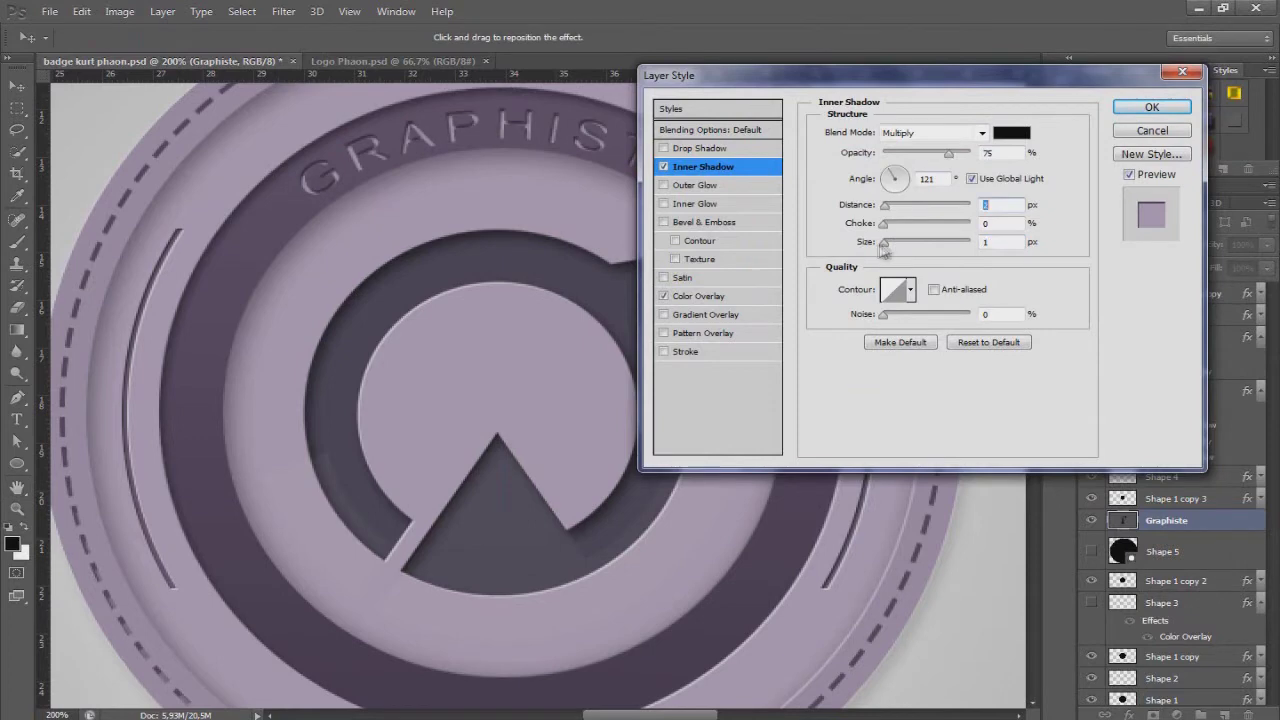
{"action": "left_click", "coordinate": [698, 296]}
{"action": "left_click", "coordinate": [700, 148]}
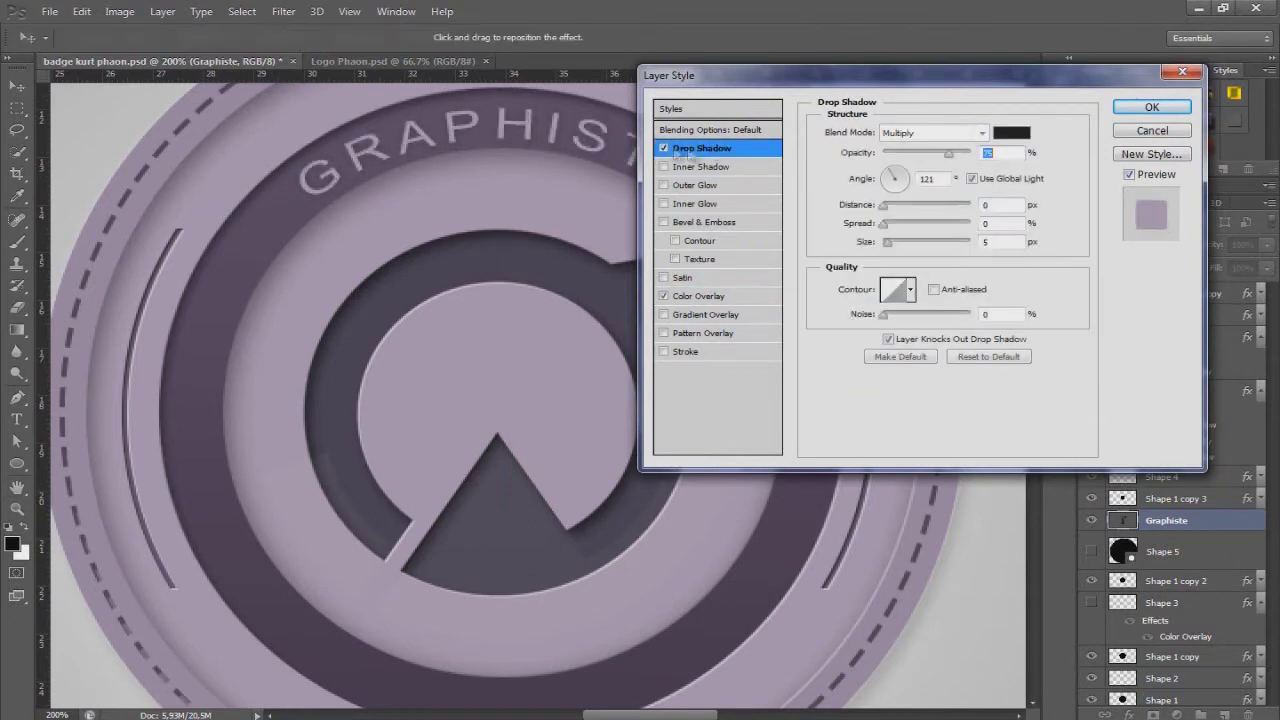
{"action": "left_click_drag", "start_coordinate": [940, 158], "coordinate": [912, 153]}
{"action": "left_click", "coordinate": [1011, 132]}
{"action": "left_click", "coordinate": [1157, 103]}
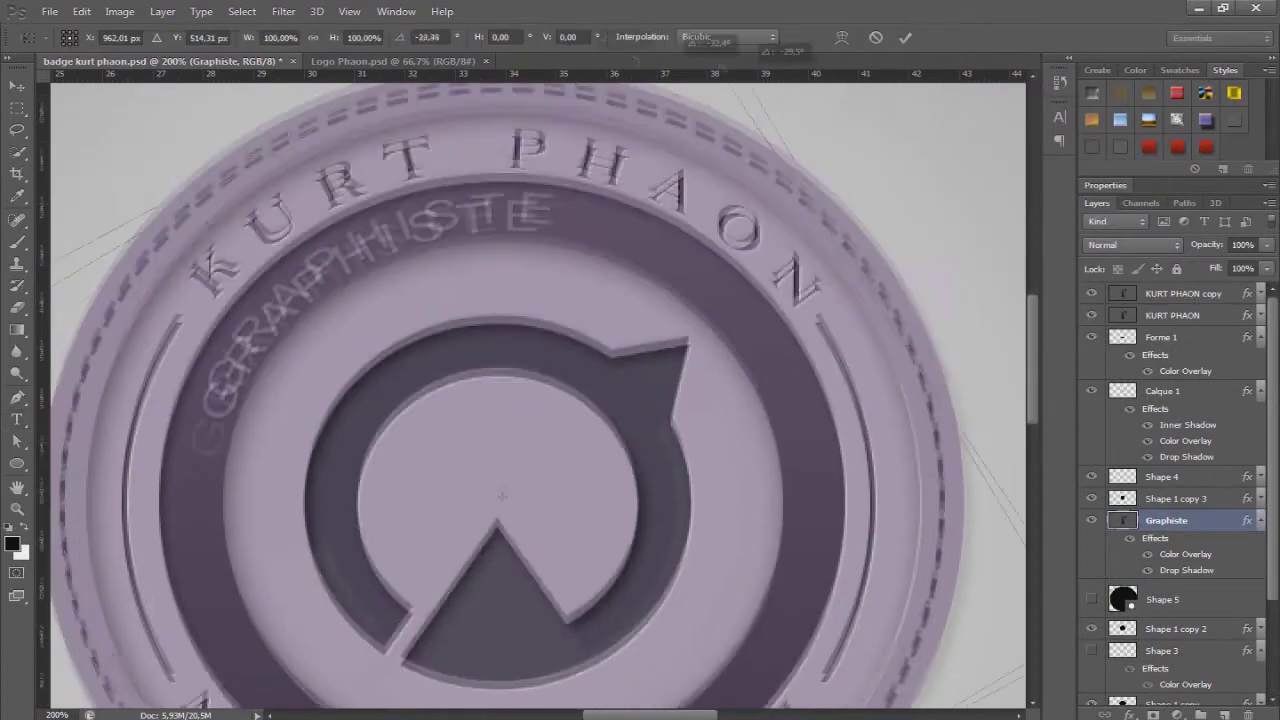
Free-transform the black inner ring layer (Shape 5) and confirm it
{"action": "key", "text": "v"}
{"action": "key", "text": "ctrl+minus"}
{"action": "key", "text": "alt+bracketleft"}
{"action": "key", "text": "ctrl+t"}
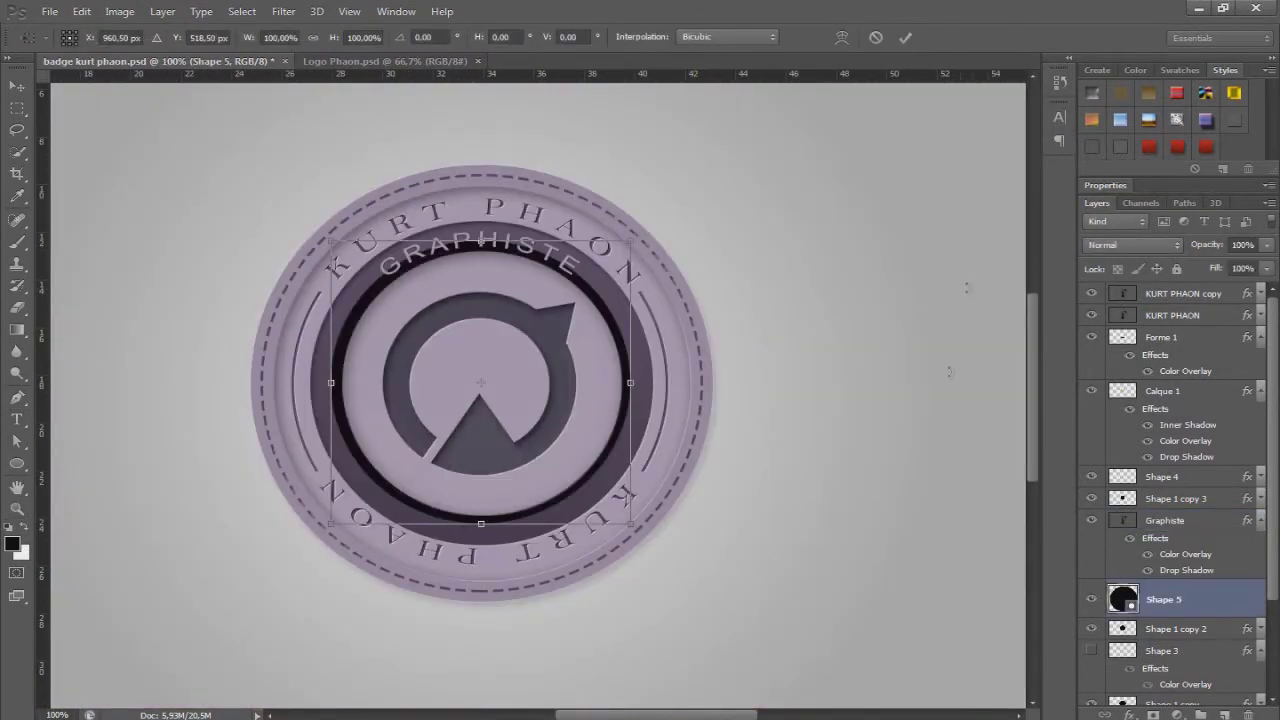
{"action": "key", "text": "Return"}
Give the ring no fill and a dotted white stroke
{"action": "key", "text": "u"}
{"action": "left_click", "coordinate": [160, 37]}
{"action": "left_click", "coordinate": [300, 37]}
{"action": "key", "text": "alt+bracketright"}
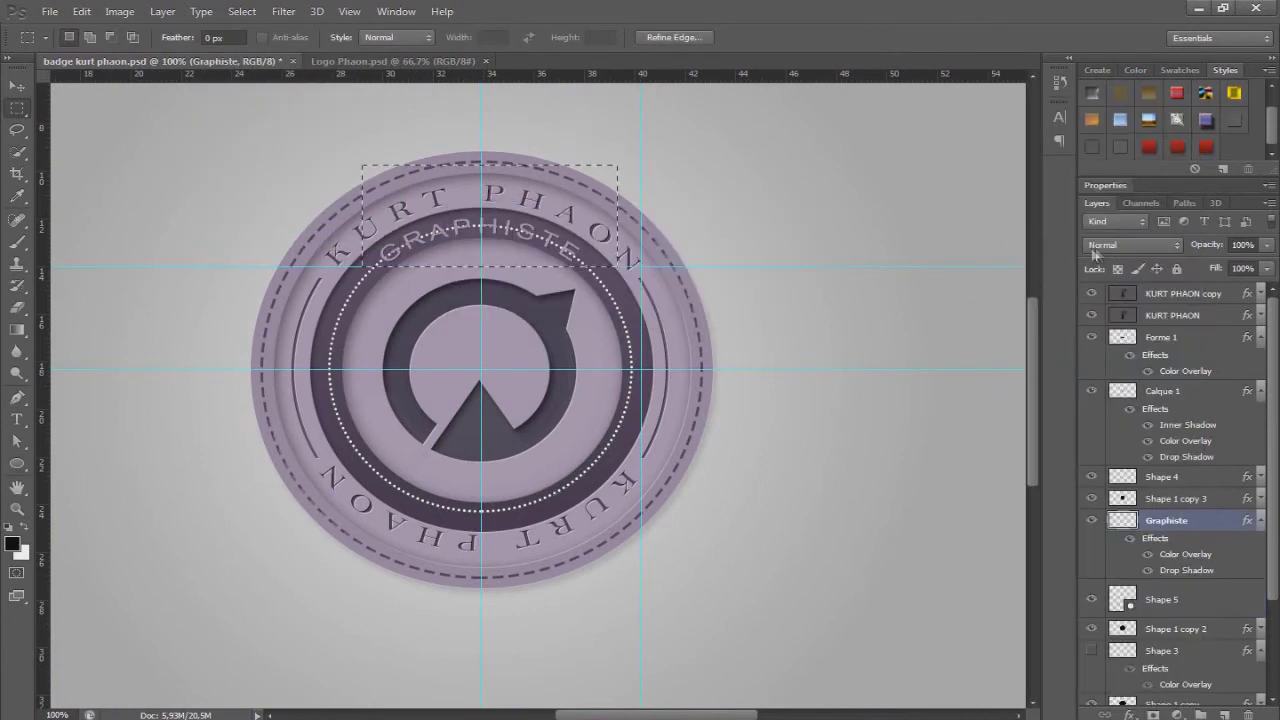
Hide the Forme 1 layer and show the thin side arcs again
{"action": "scroll", "coordinate": [622, 265], "scroll_direction": "down", "scroll_amount": 2}
{"action": "key", "text": "alt+bracketright"}
{"action": "left_click", "coordinate": [1091, 337]}
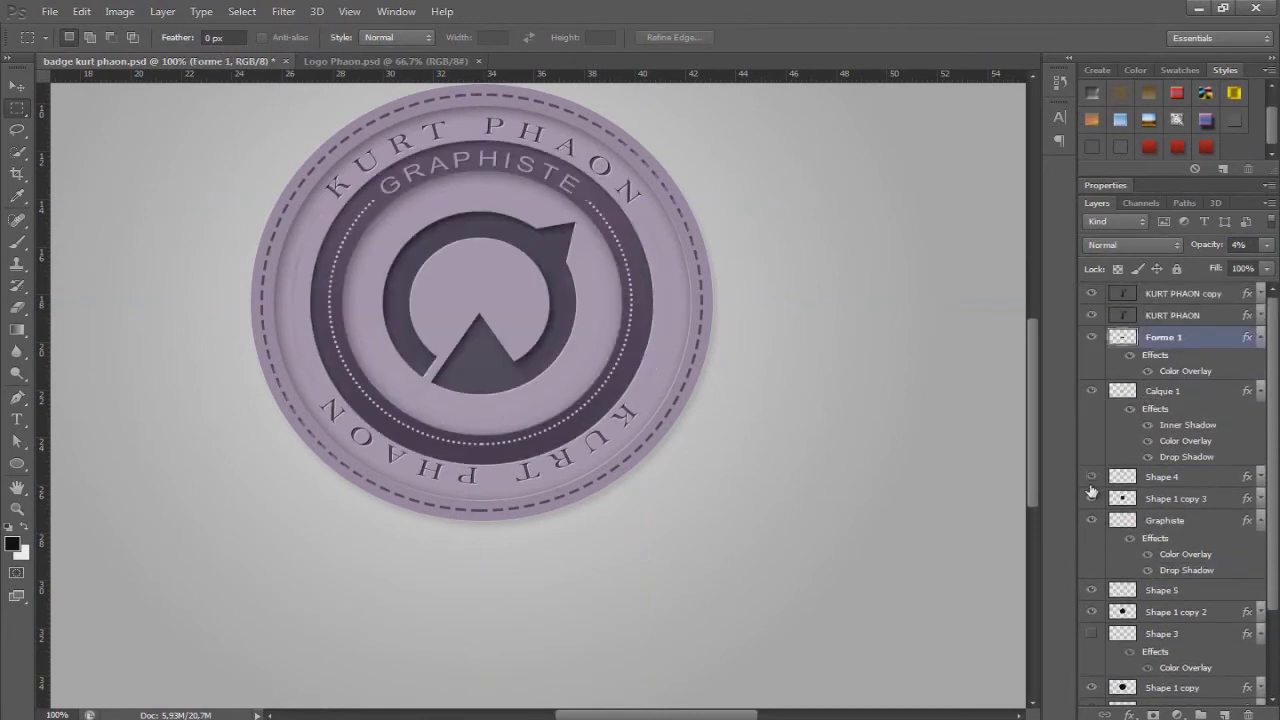
{"action": "left_click", "coordinate": [1091, 477]}
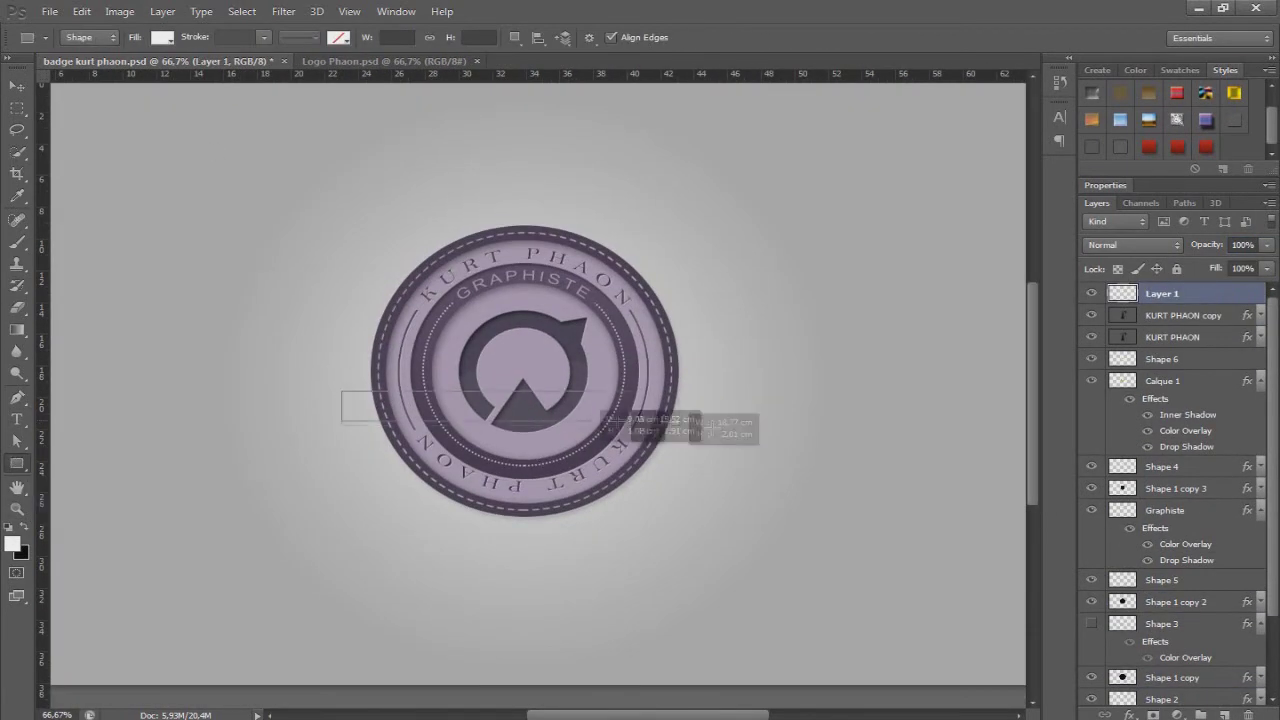
Draw a white bar across the badge, move it lower, and open its layer effects
{"action": "mouse_move", "coordinate": [343, 392]}
{"action": "left_mouse_down"}
{"action": "mouse_move", "coordinate": [786, 428]}
{"action": "mouse_move", "coordinate": [668, 425]}
{"action": "mouse_move", "coordinate": [671, 463]}
{"action": "left_mouse_up"}
{"action": "key", "text": "ctrl+t"}
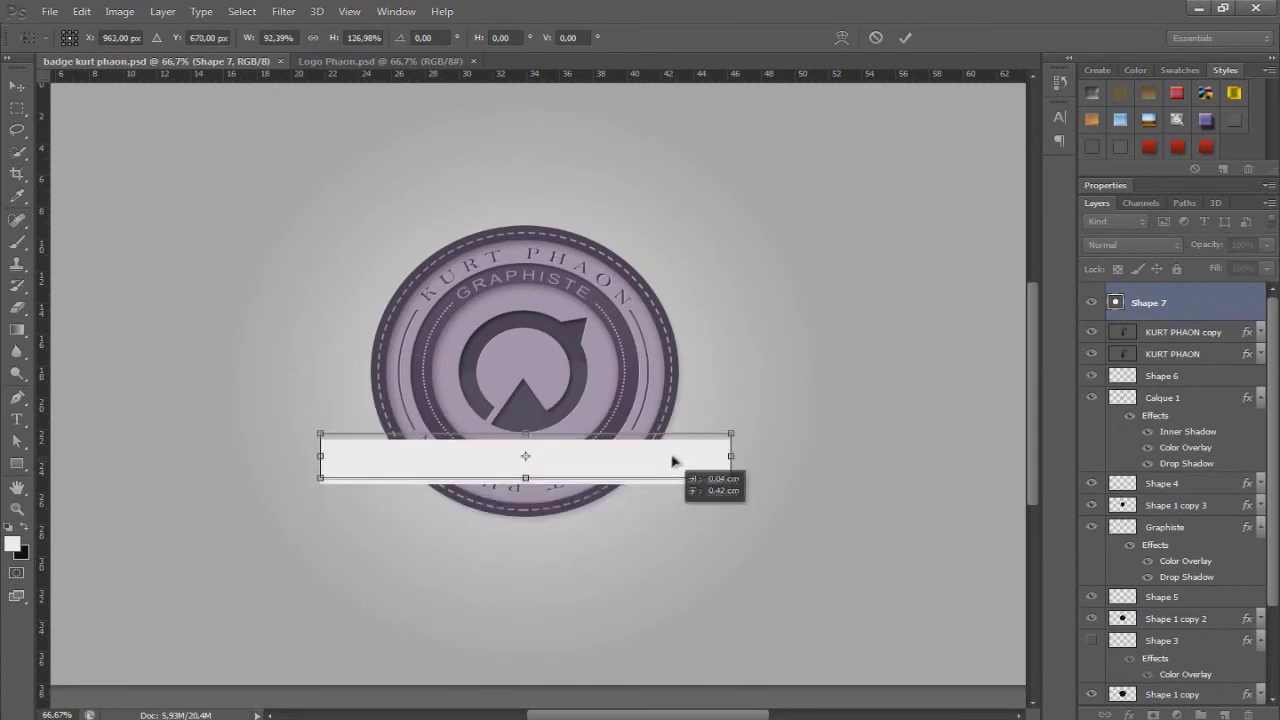
{"action": "left_click", "coordinate": [905, 37]}
{"action": "right_click", "coordinate": [1246, 300]}
{"action": "left_click", "coordinate": [1103, 151]}
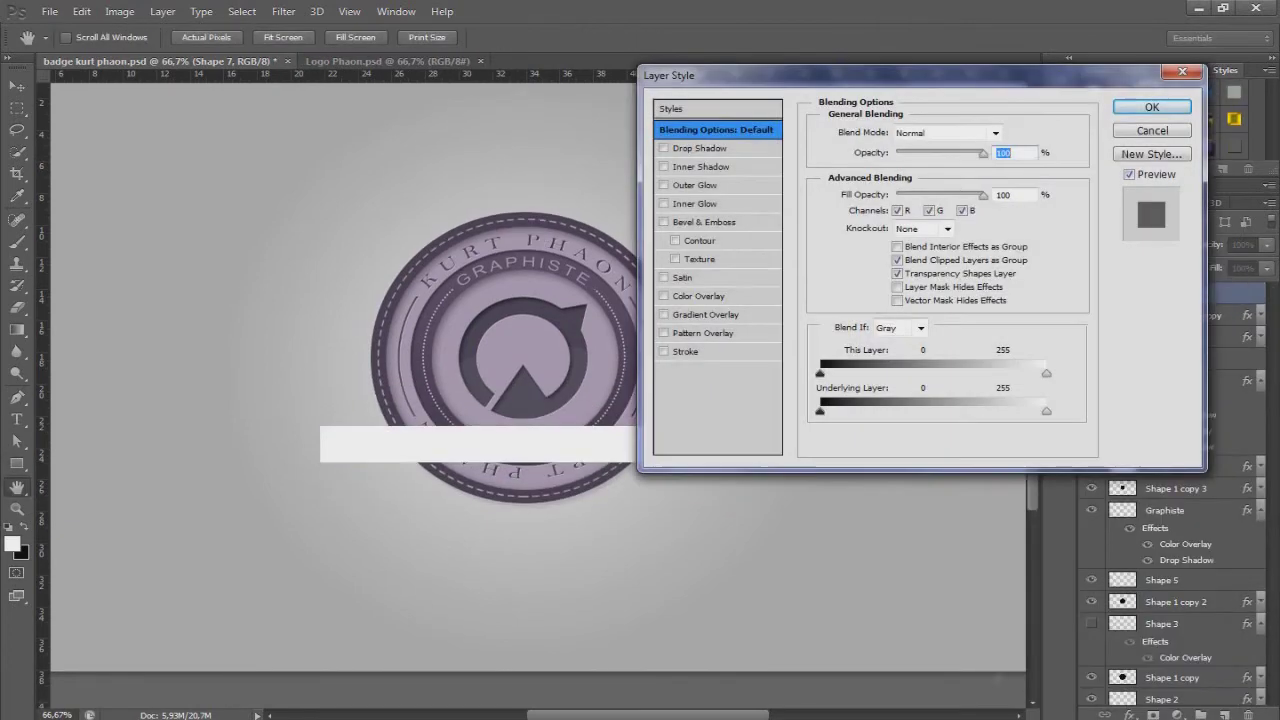
Draw a second banner rectangle across the badge, set its fill, and resize its height
{"action": "left_click_drag", "start_coordinate": [320, 426], "coordinate": [730, 462]}
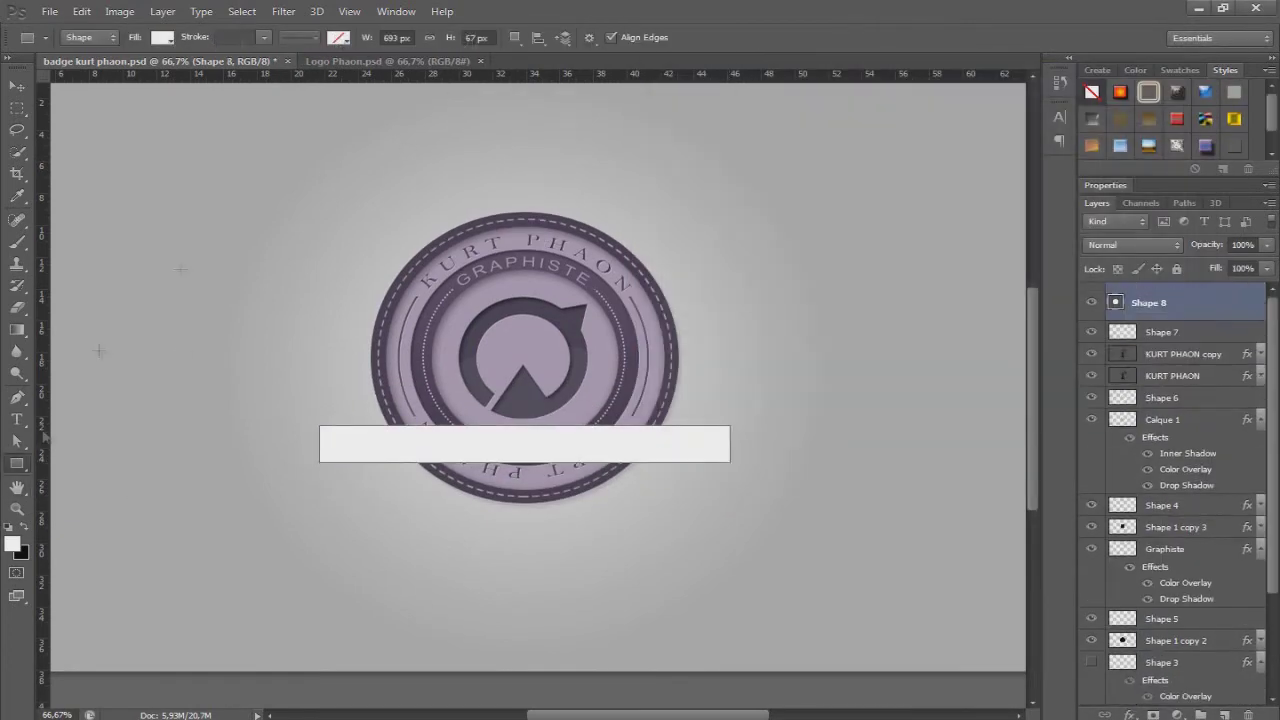
{"action": "left_click", "coordinate": [161, 37]}
{"action": "left_click", "coordinate": [161, 37]}
{"action": "key", "text": "ctrl+t"}
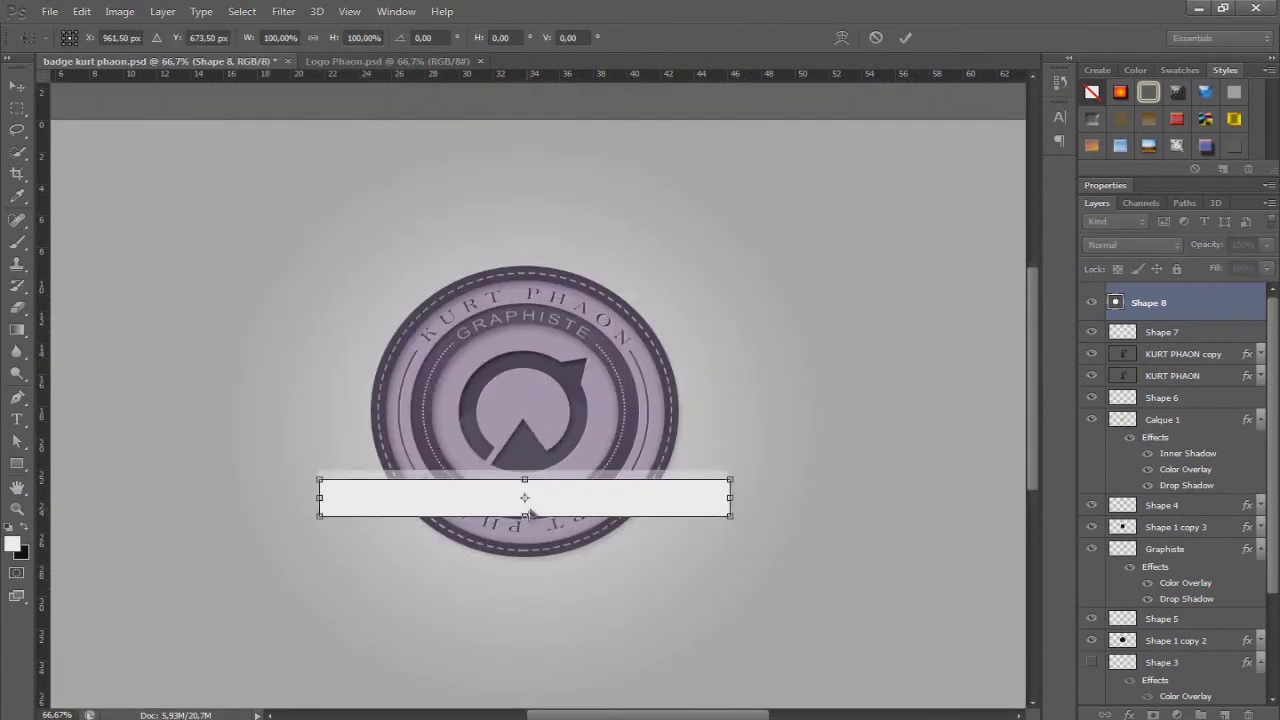
{"action": "key", "text": "Return"}
Duplicate the banner into a shorter offset end piece and paste the purple style onto both
{"action": "key", "text": "ctrl+plus"}
{"action": "key", "text": "ctrl+j"}
{"action": "key", "text": "ctrl+t"}
{"action": "left_click_drag", "start_coordinate": [667, 428], "coordinate": [410, 455]}
{"action": "left_click_drag", "start_coordinate": [714, 455], "coordinate": [365, 463]}
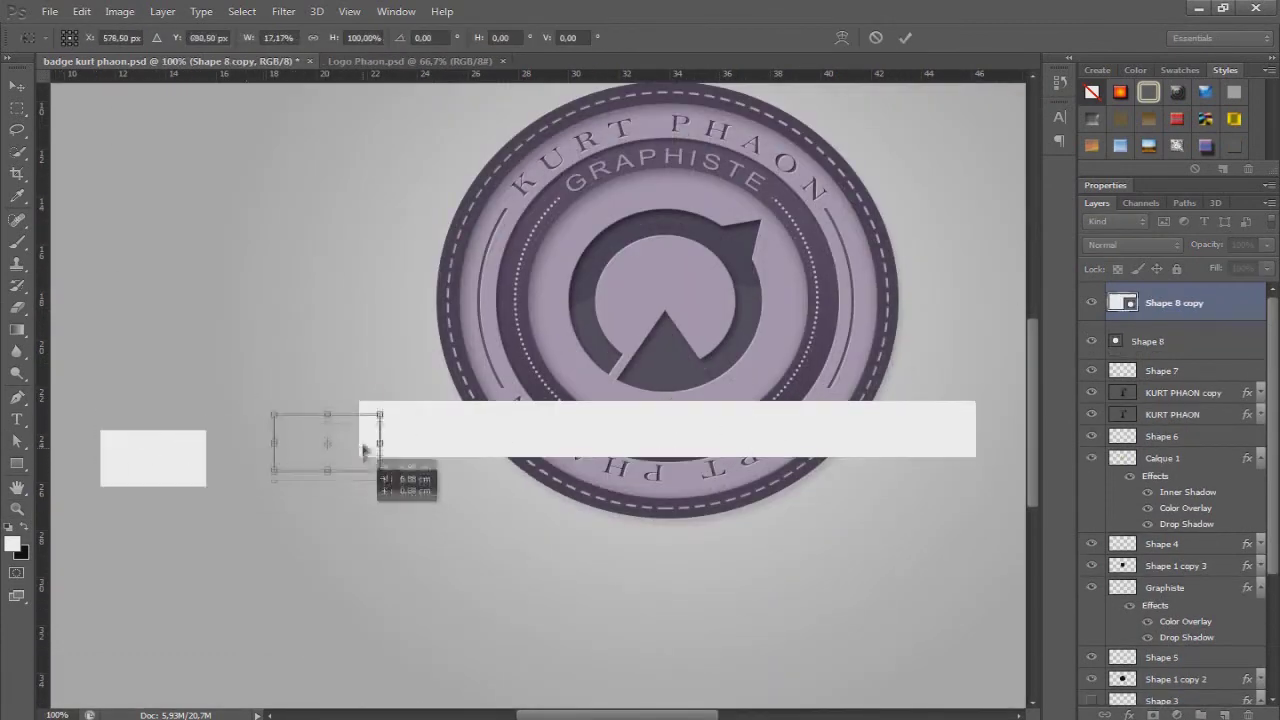
{"action": "key", "text": "Return"}
{"action": "right_click", "coordinate": [1189, 301]}
{"action": "left_click", "coordinate": [1057, 429]}
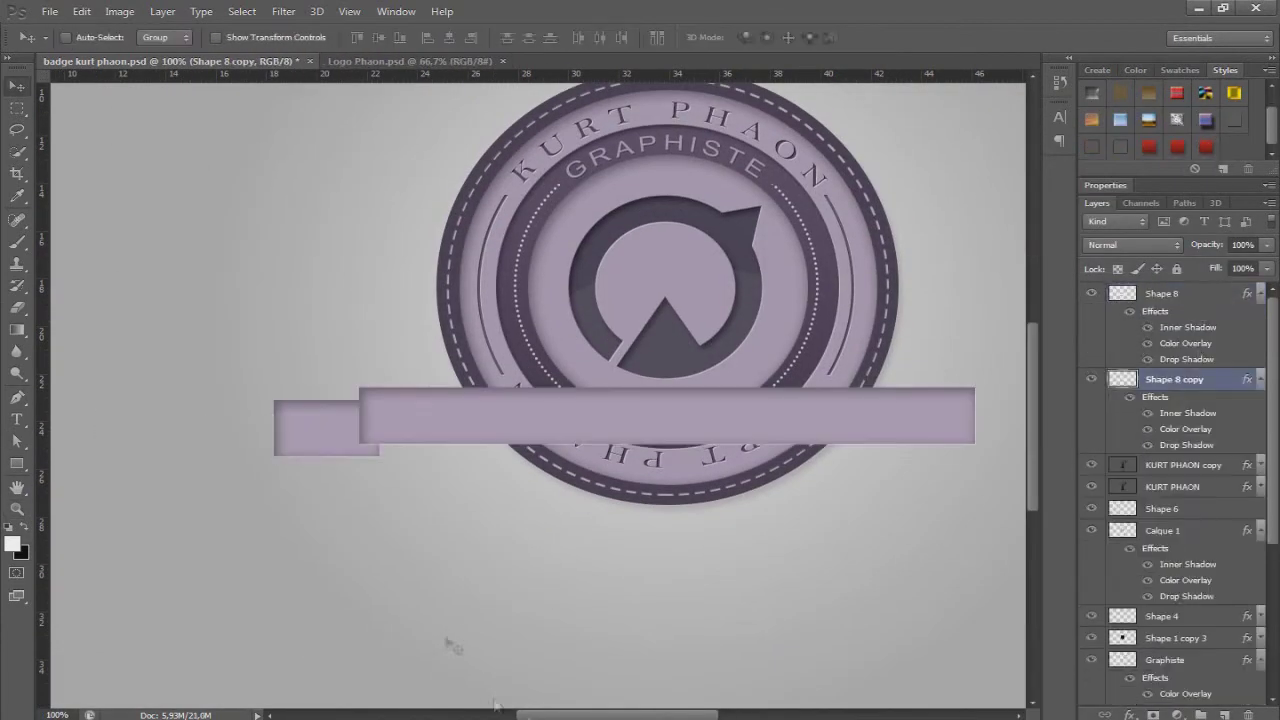